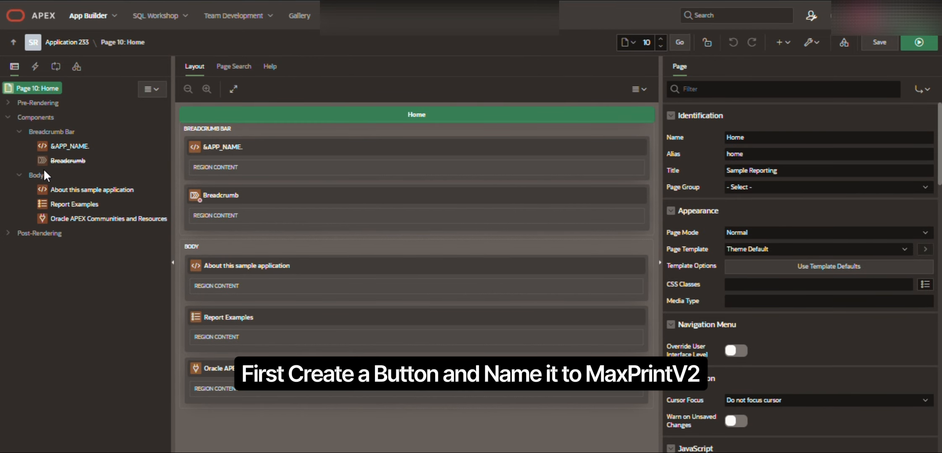
Create a button in the page's Body and name it MaxPrintV2.
right_click(38, 176)
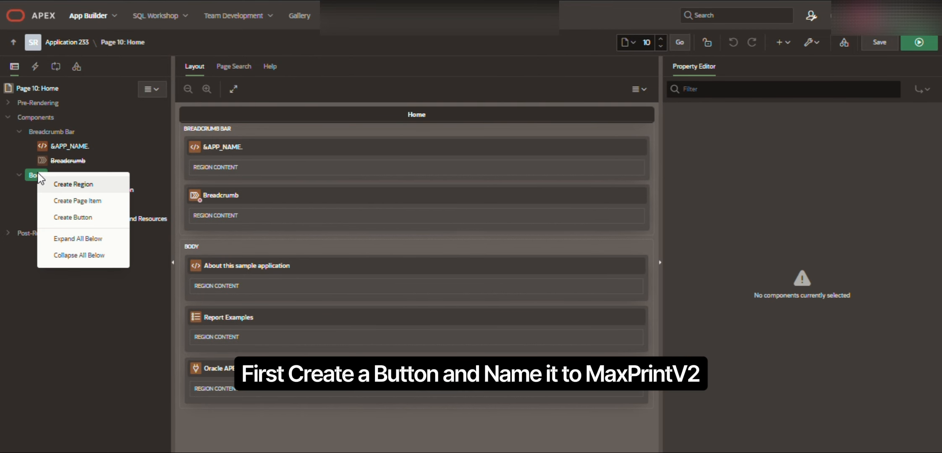
left_click(74, 216)
left_click_drag(73, 231, 63, 195)
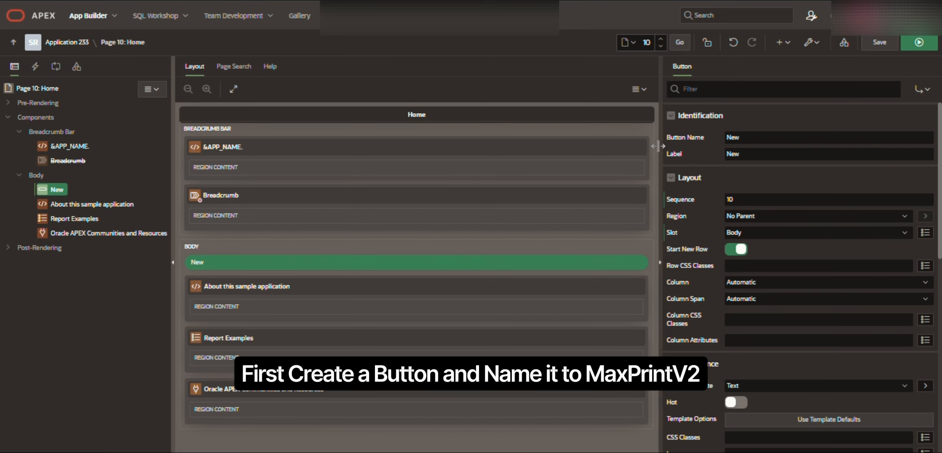
double_click(756, 139)
type("Max")
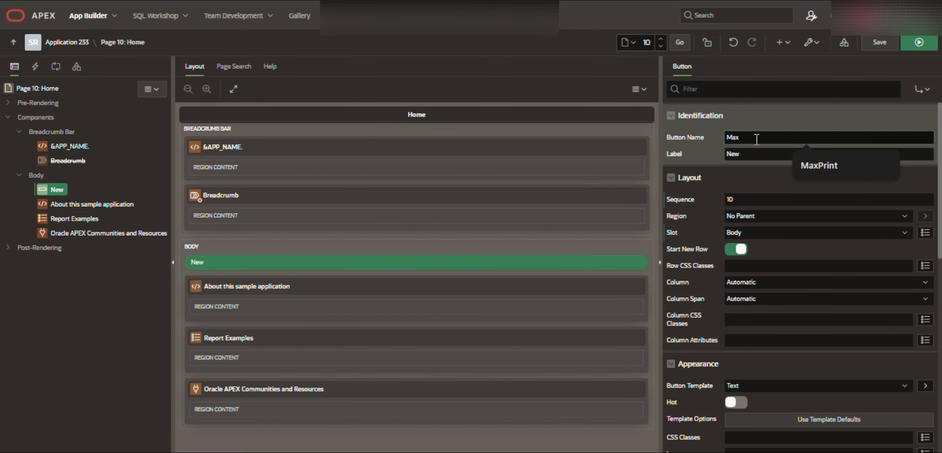
type("PrintV2")
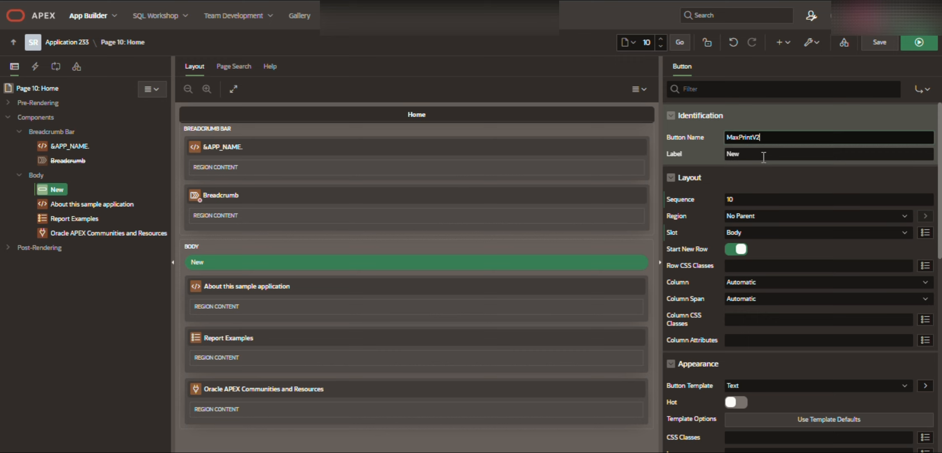
key("Tab")
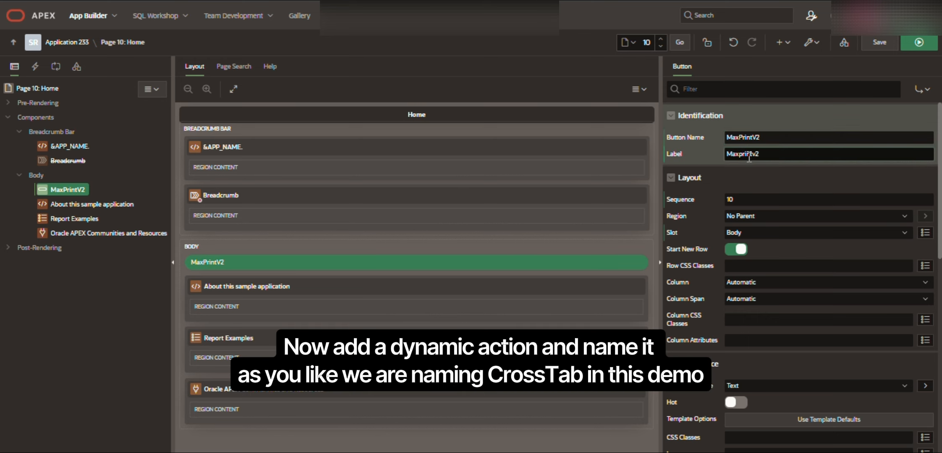
Add a dynamic action to the MaxPrintV2 button and name it CrossTab.
right_click(59, 190)
left_click(109, 227)
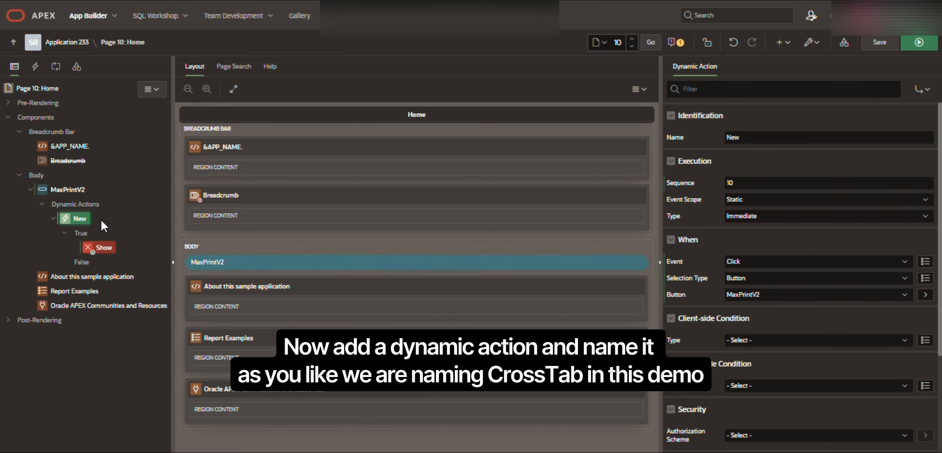
double_click(751, 137)
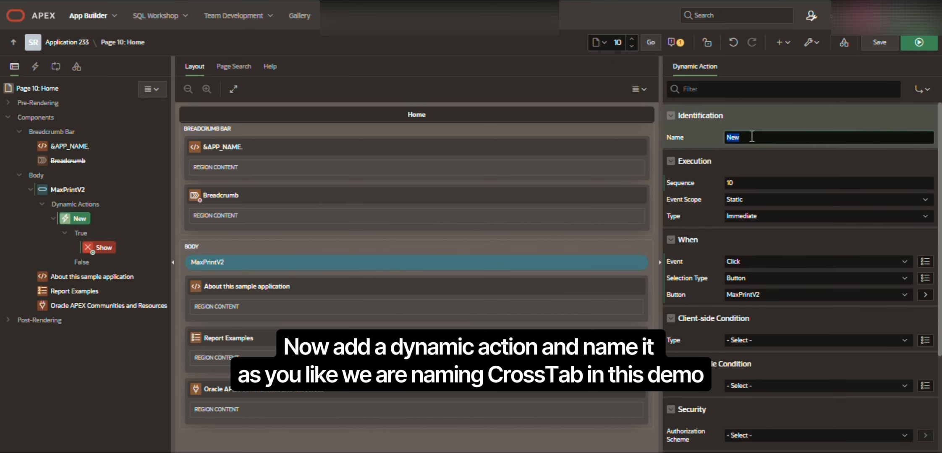
type("CrossTab")
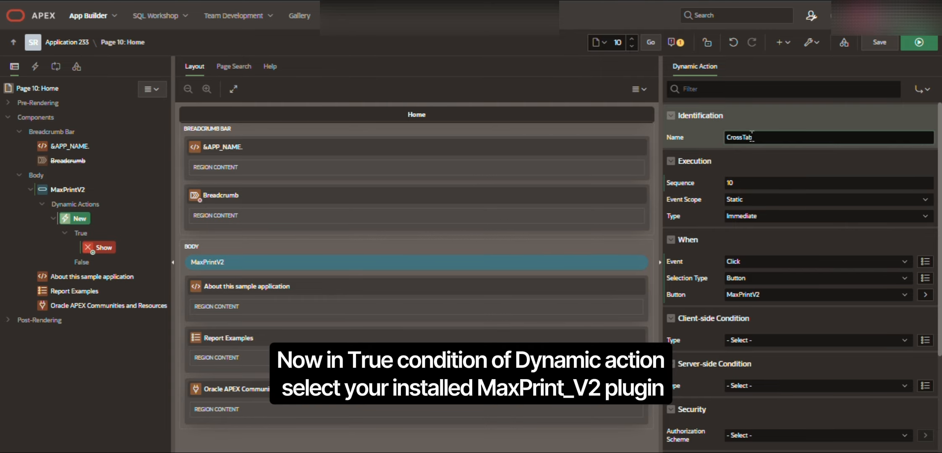
Change the CrossTab dynamic action's True action to MaxPrint_V2 [Plug-In].
left_click(112, 249)
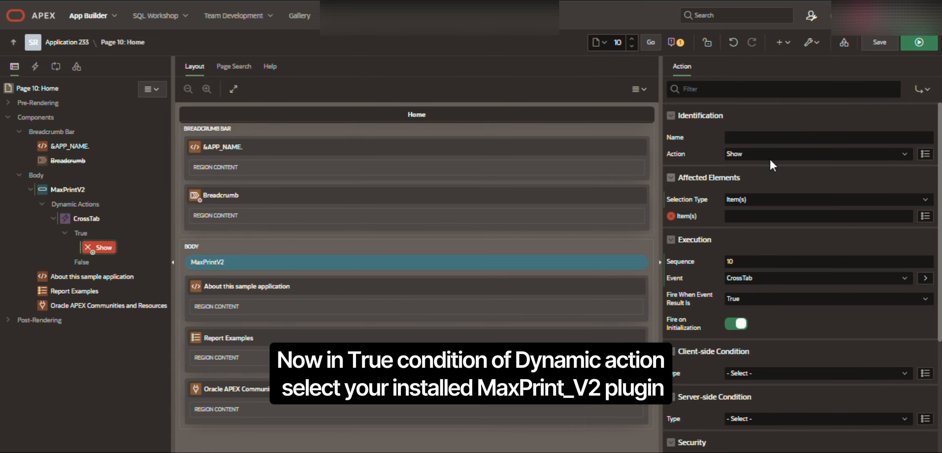
left_click(744, 154)
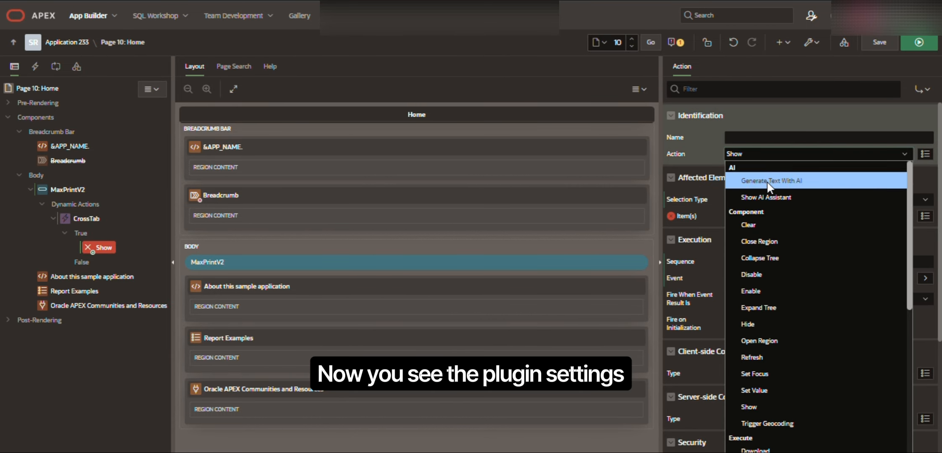
scroll(770, 229, "down", 4)
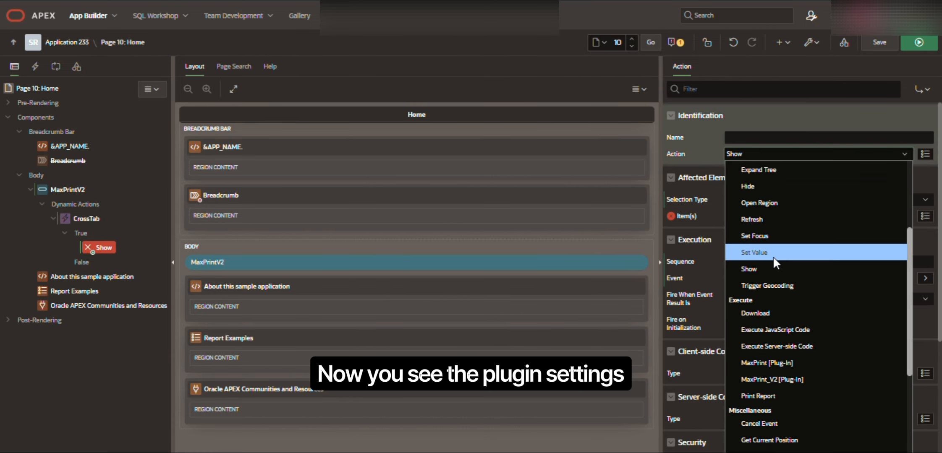
left_click(760, 383)
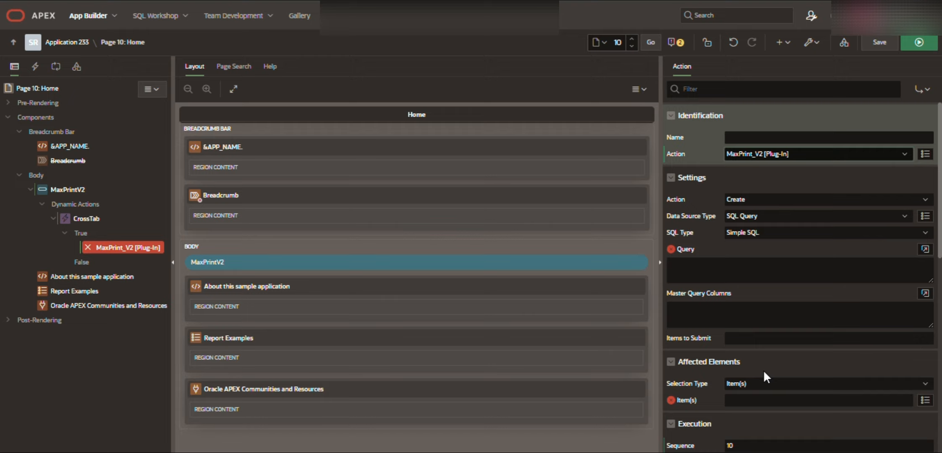
Configure the plug-in with action Create, data source type SQL Query and SQL type JSON Object SQL.
left_click(746, 198)
left_click(752, 216)
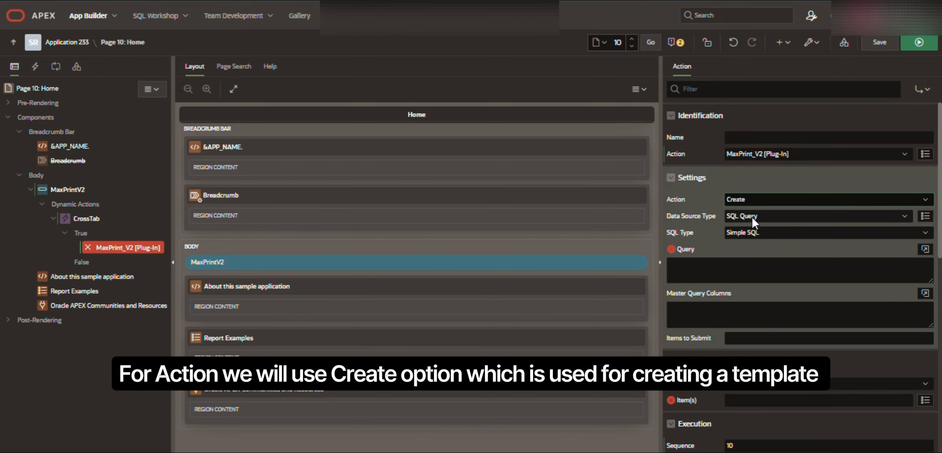
left_click(752, 217)
left_click(756, 228)
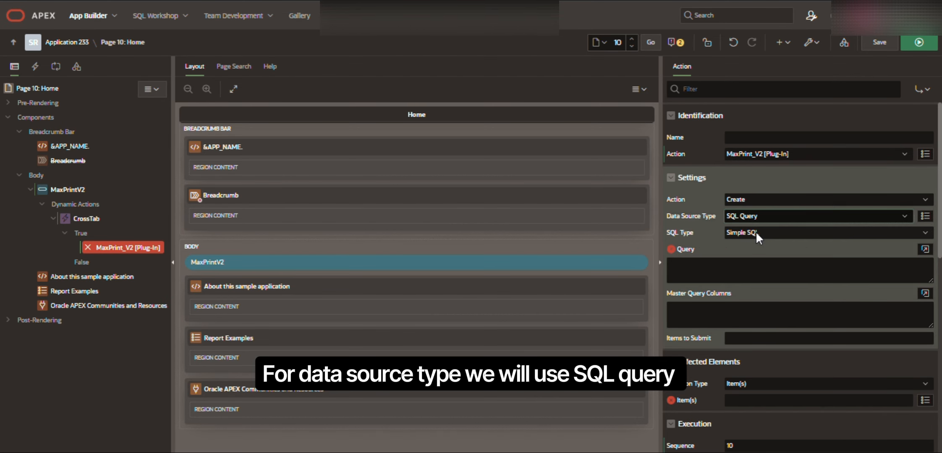
left_click(755, 231)
left_click(760, 264)
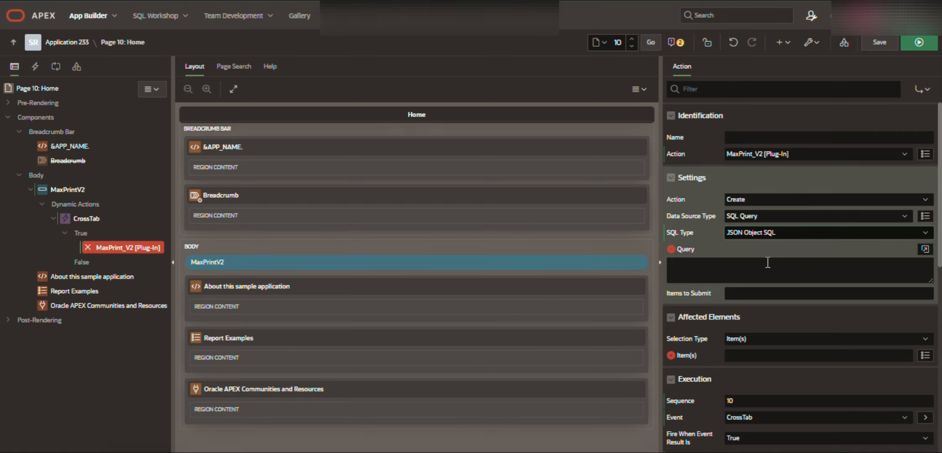
Paste the prepared departments and job titles JSON query into the plug-in's Query, validate it and accept it.
left_click(925, 249)
key("ctrl+v")
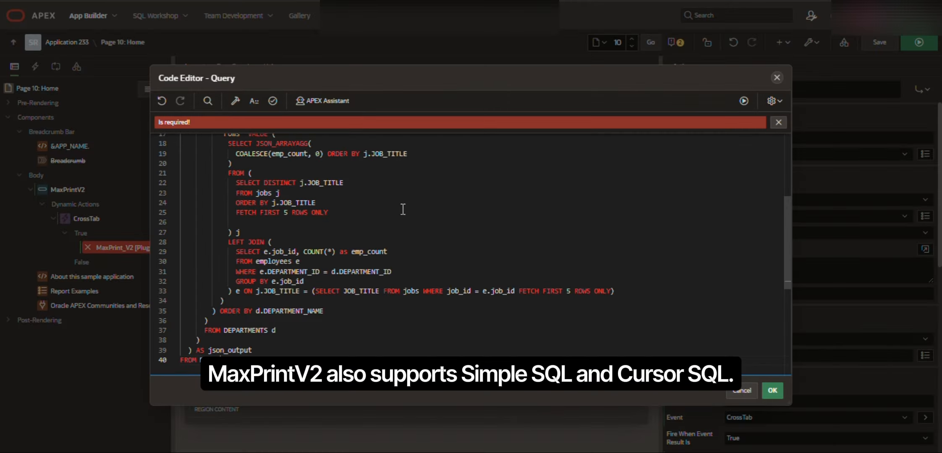
left_click(272, 100)
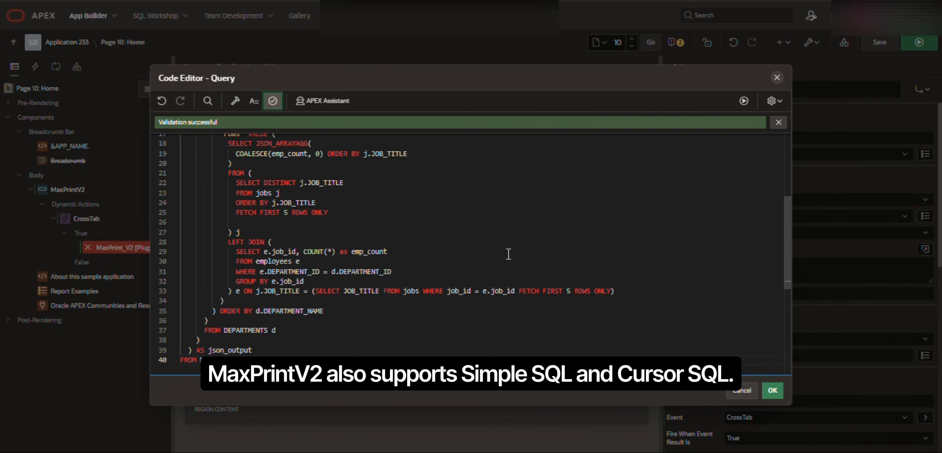
left_click(772, 391)
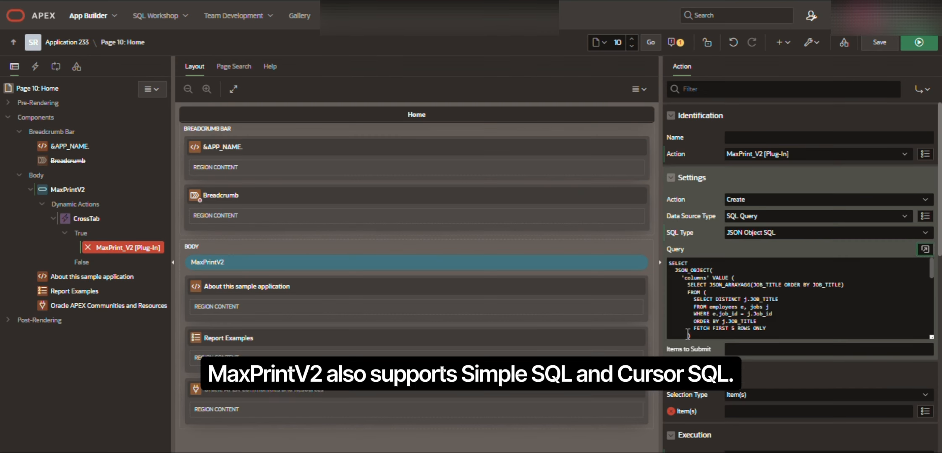
Clear the affected elements' selection type, leaving it at - Select -, and save and run the page.
left_click(734, 395)
left_click(744, 404)
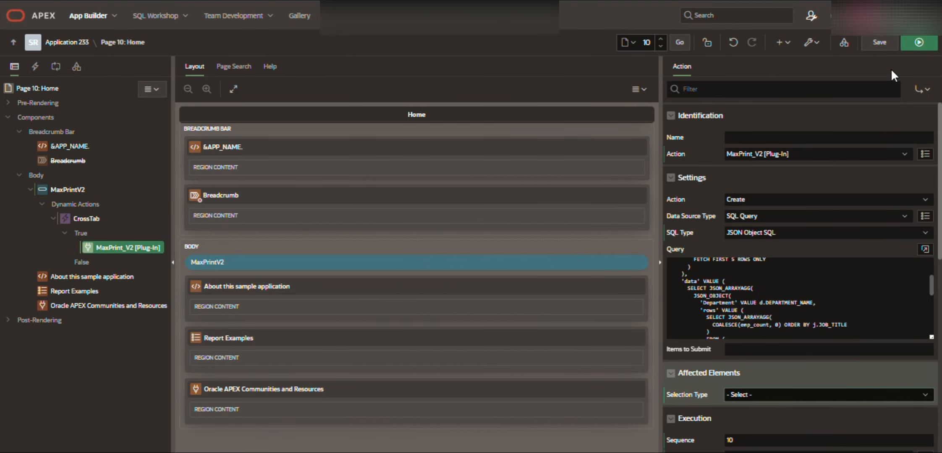
left_click(907, 43)
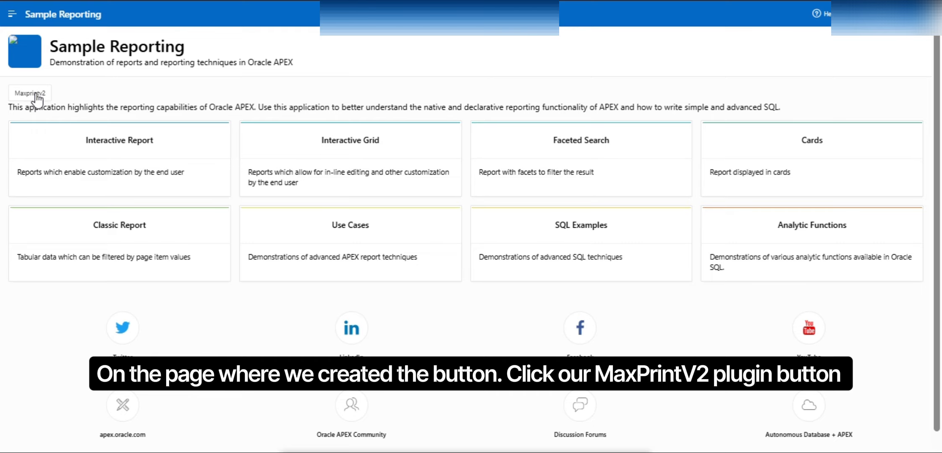
Launch the MaxPrint Report Builder from the page's Maxprintv2 button and start with a Blank Template.
left_click(37, 95)
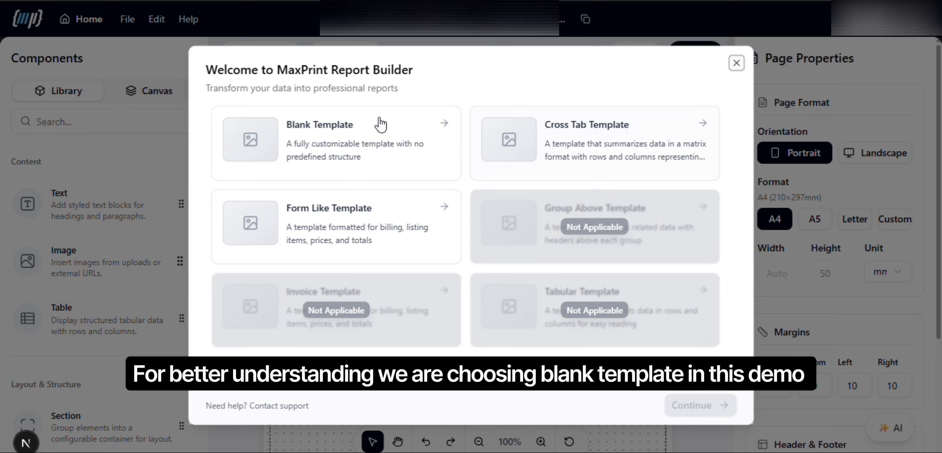
left_click(352, 141)
left_click(693, 407)
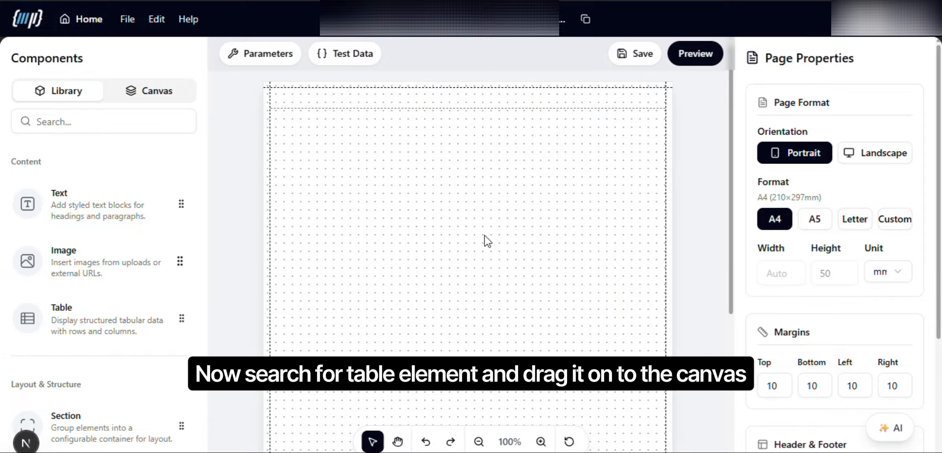
Find the Table component, place it in the upper part of the canvas and bind it to imported_data.report.data.
left_click(68, 121)
type("tab")
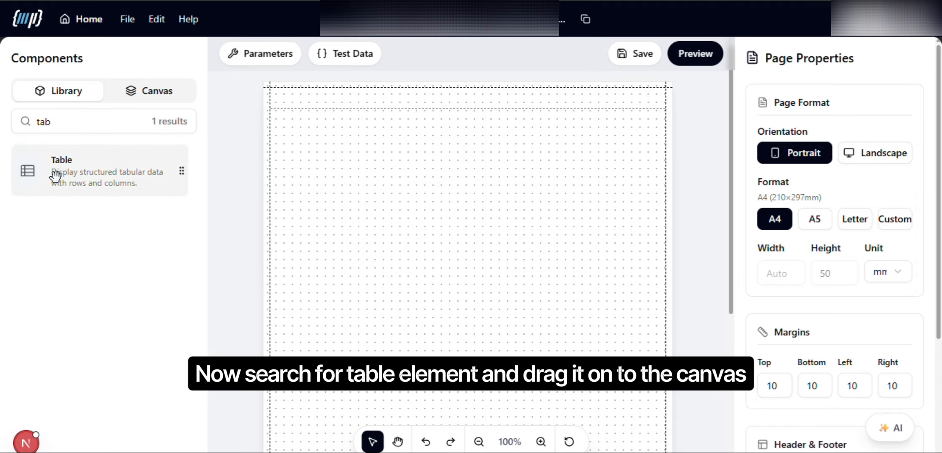
left_click_drag(55, 176, 296, 212)
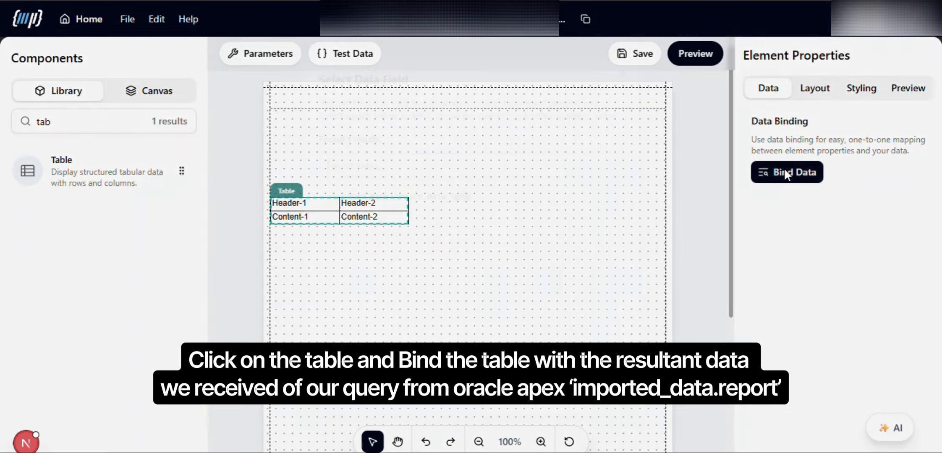
left_click(785, 172)
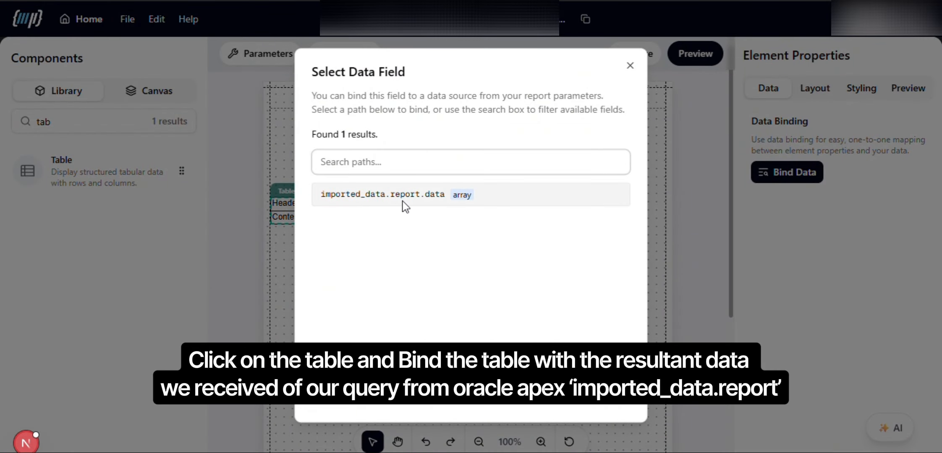
left_click(403, 202)
Bind the table's second header cell to imported_data.report.columns.
left_click(370, 203)
left_click(785, 172)
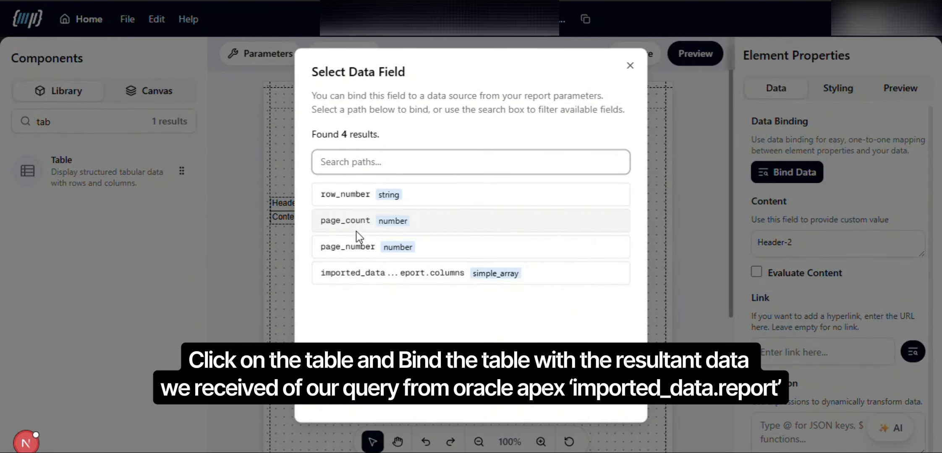
left_click(402, 273)
Bind the table's first content cell to Department and its second content cell to rows.
left_click(309, 217)
left_click(785, 172)
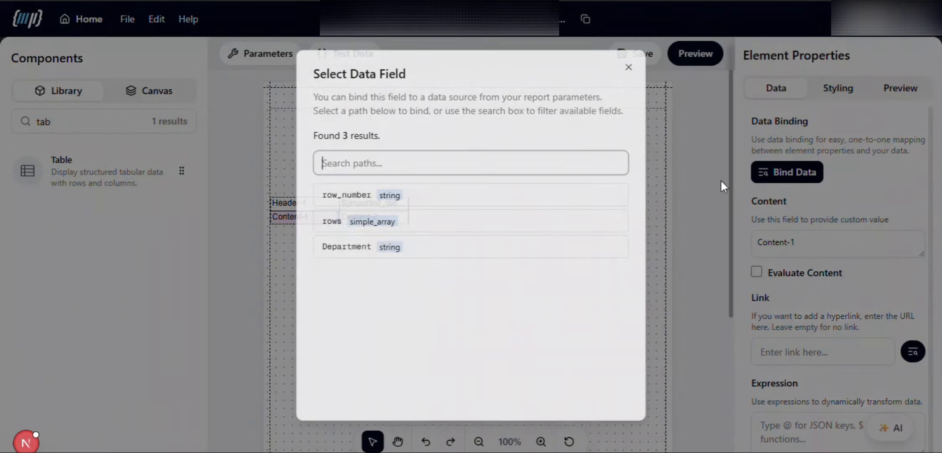
left_click(347, 246)
left_click(371, 218)
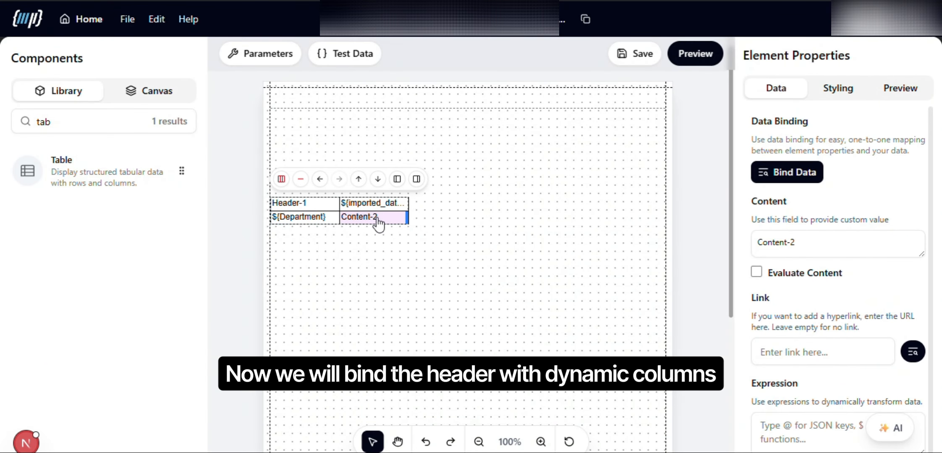
left_click(815, 183)
left_click(330, 219)
Set the content of the table's first header cell to Departments.
left_click(310, 205)
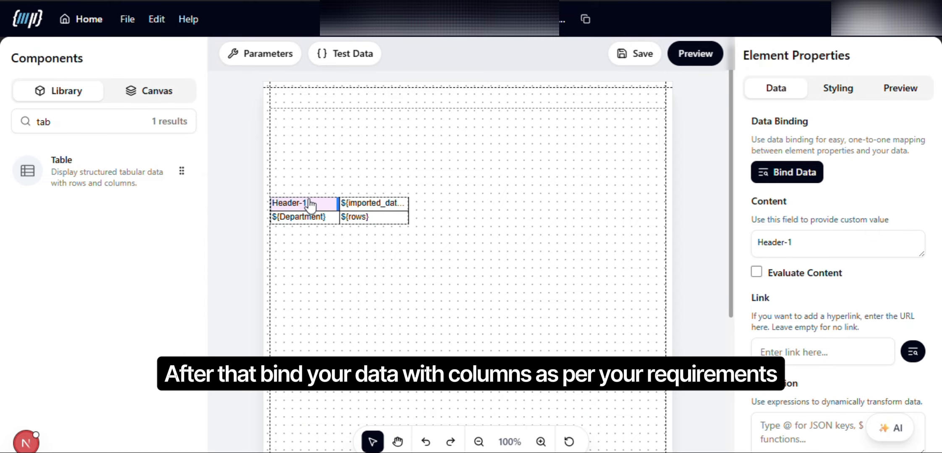
left_click(803, 238)
key("ctrl+a")
type("D")
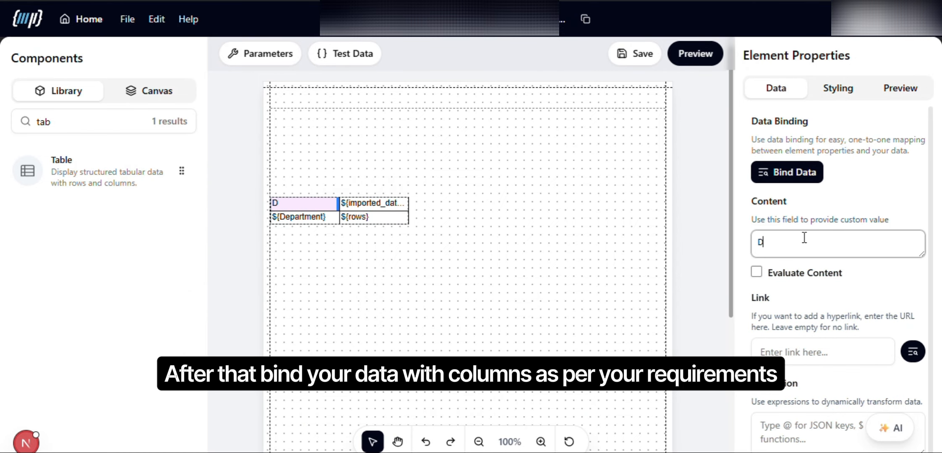
type("epartments")
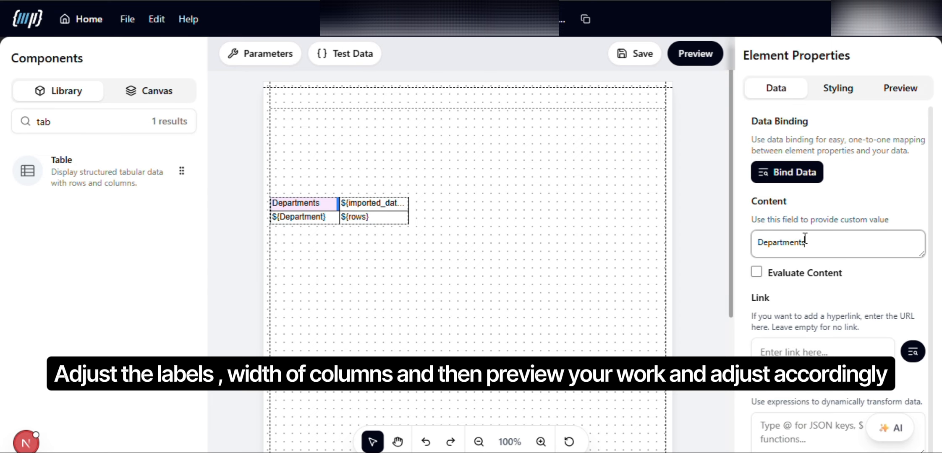
left_click(328, 251)
Narrow both table columns and save the template.
left_click(389, 212)
left_click(402, 207)
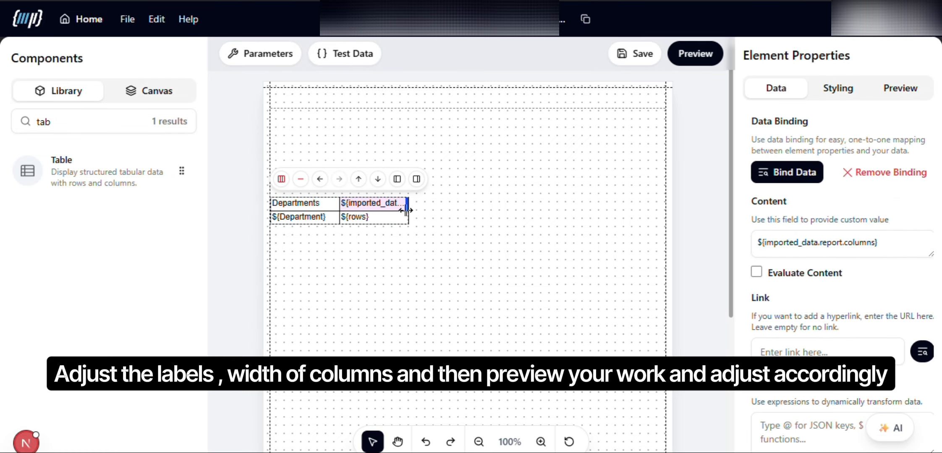
left_click_drag(407, 204, 327, 203)
left_click(330, 205)
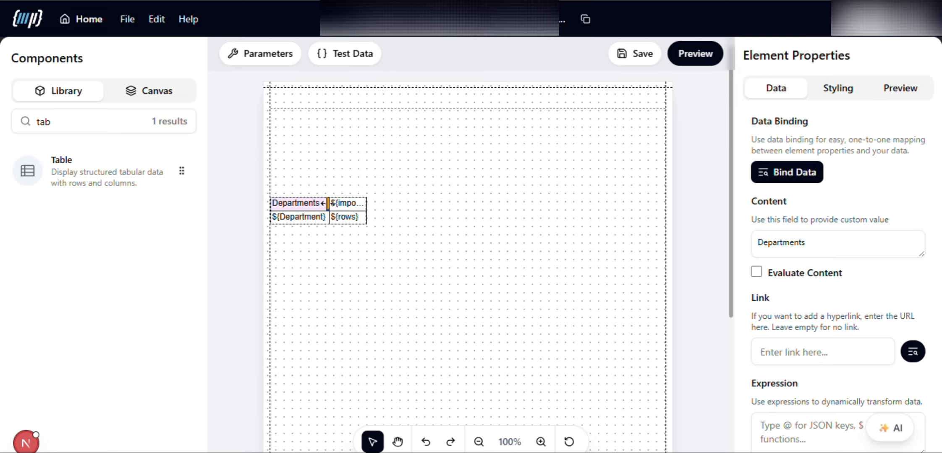
left_click(480, 231)
left_click(633, 59)
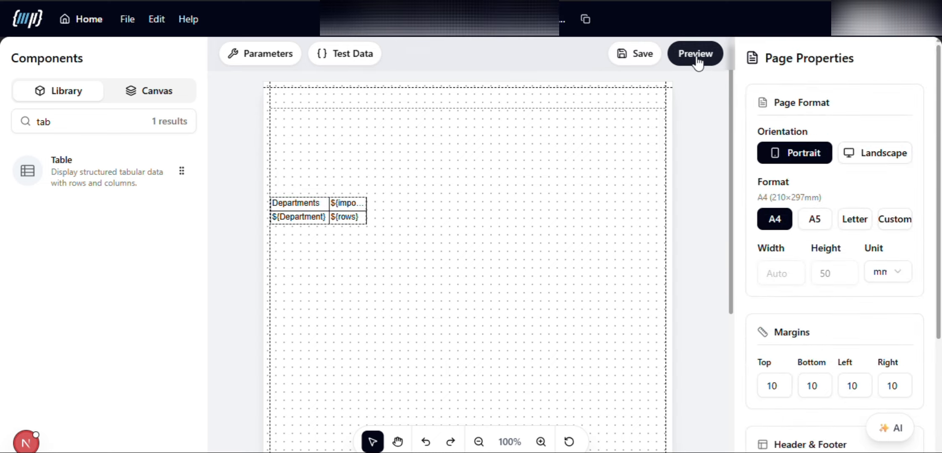
Preview the report as a PDF, look through its pages and return to the editor.
left_click(695, 54)
scroll(575, 247, "down", 10)
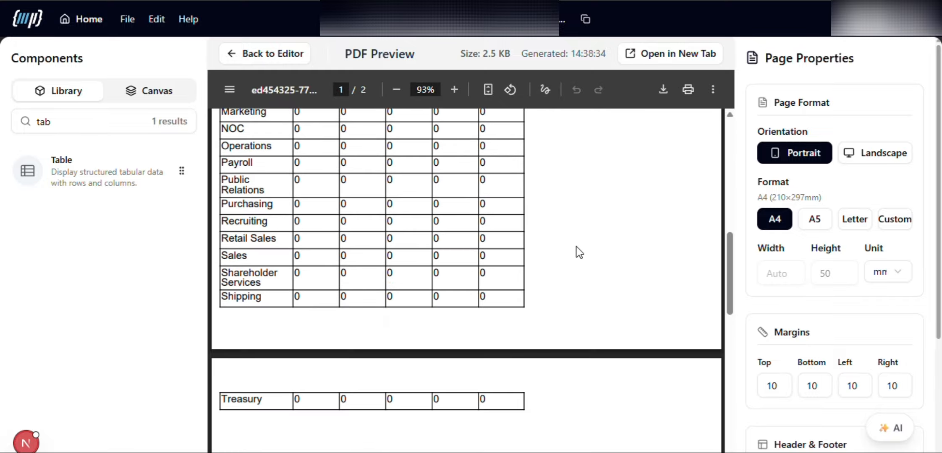
scroll(575, 248, "up", 10)
left_click(266, 54)
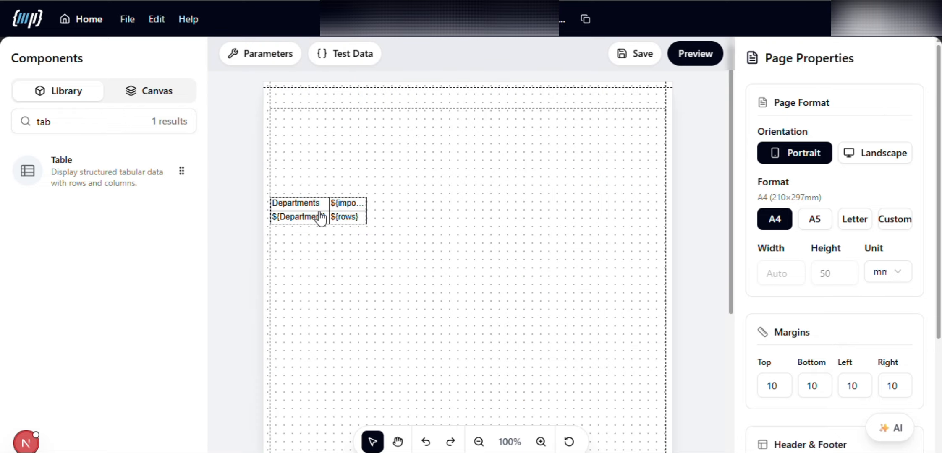
Move the table higher on the page and widen its second column.
left_click_drag(319, 216, 320, 187)
left_click(362, 187)
left_click(362, 175)
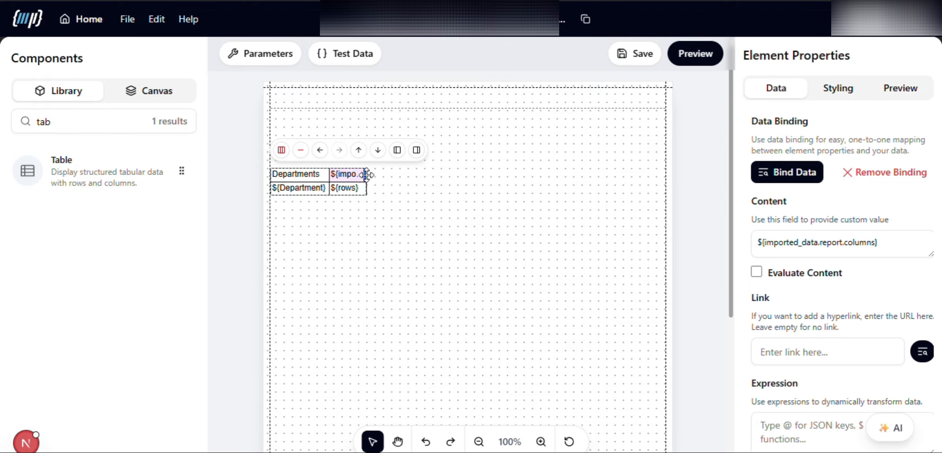
left_click_drag(369, 173, 359, 174)
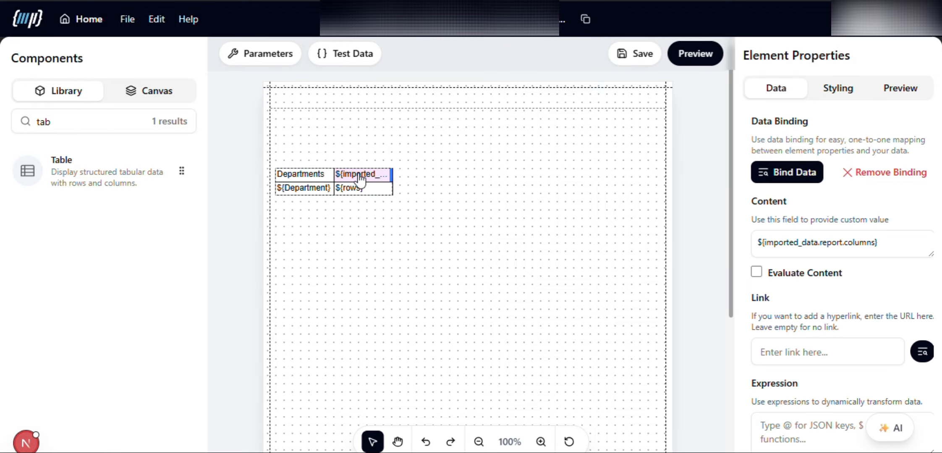
left_click(559, 147)
Preview the report as a PDF with the adjusted table layout, look through it and return to the editor.
left_click(694, 56)
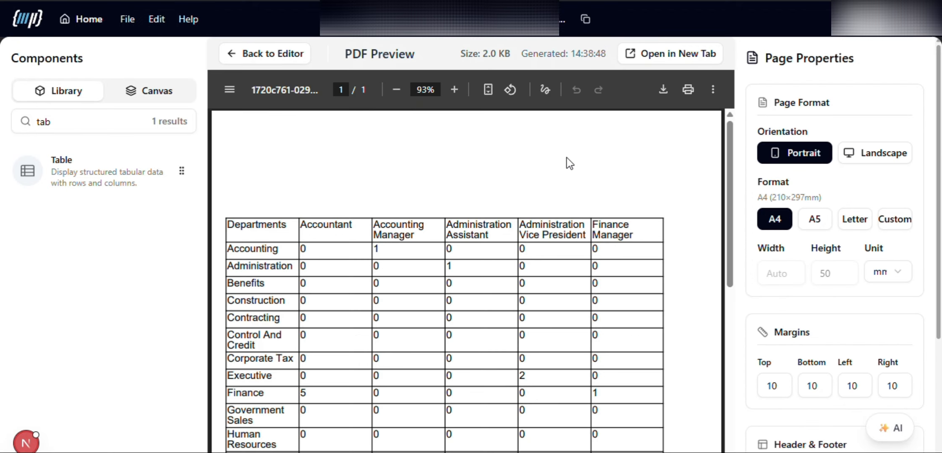
scroll(611, 230, "down", 10)
scroll(610, 230, "up", 10)
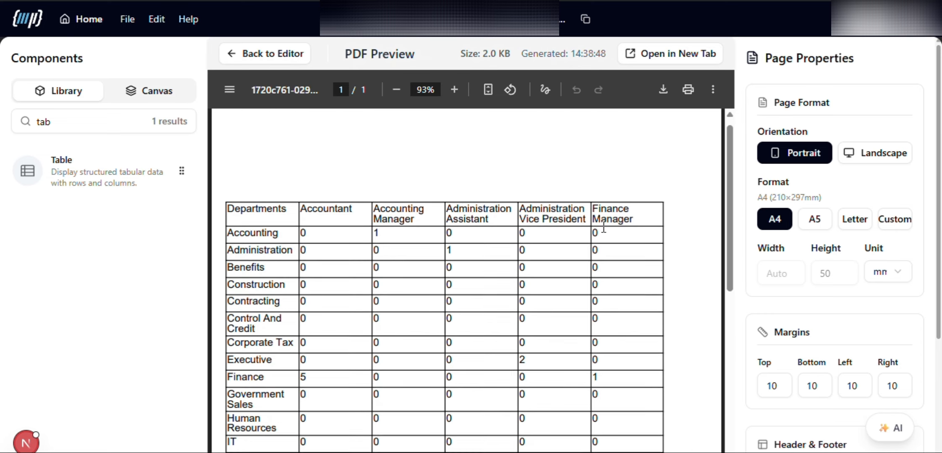
left_click(271, 62)
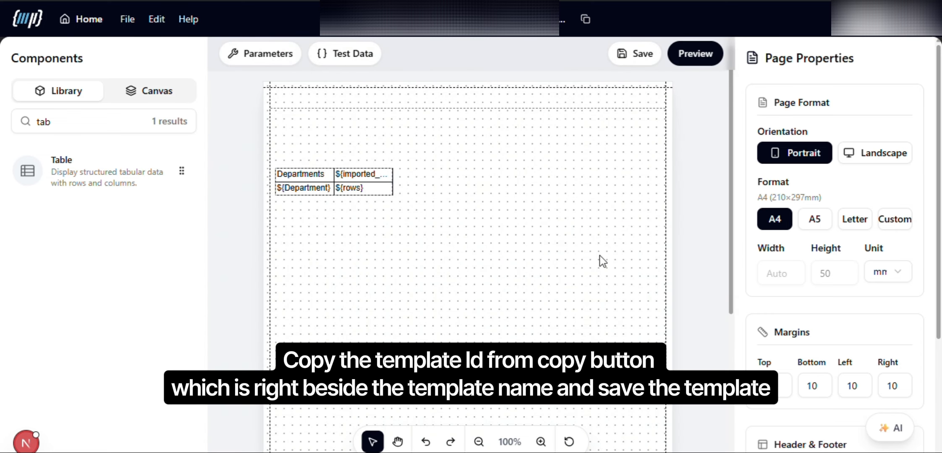
Copy the template ID and, in Oracle APEX, set the MaxPrint_V2 plug-in's action setting to Edit.
left_click(586, 20)
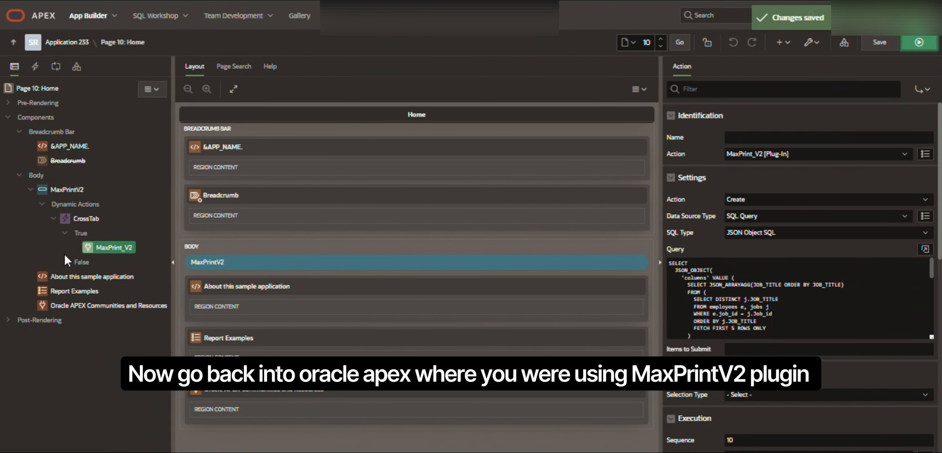
left_click(118, 246)
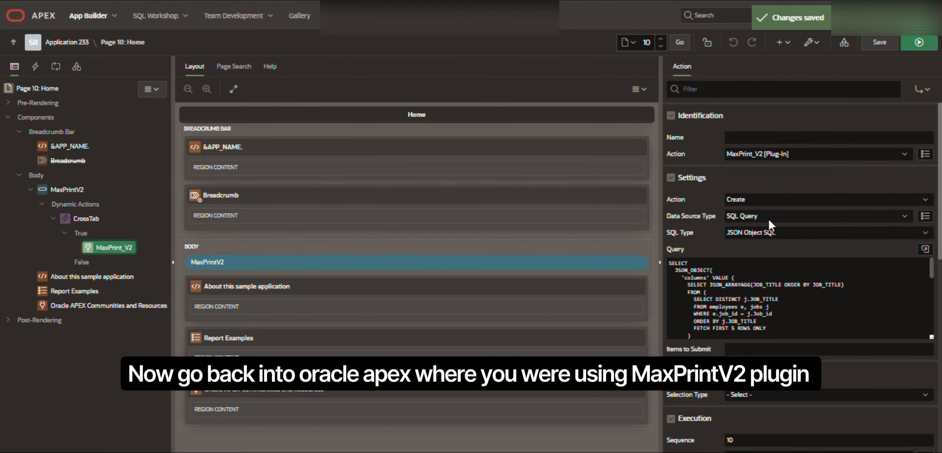
left_click(743, 200)
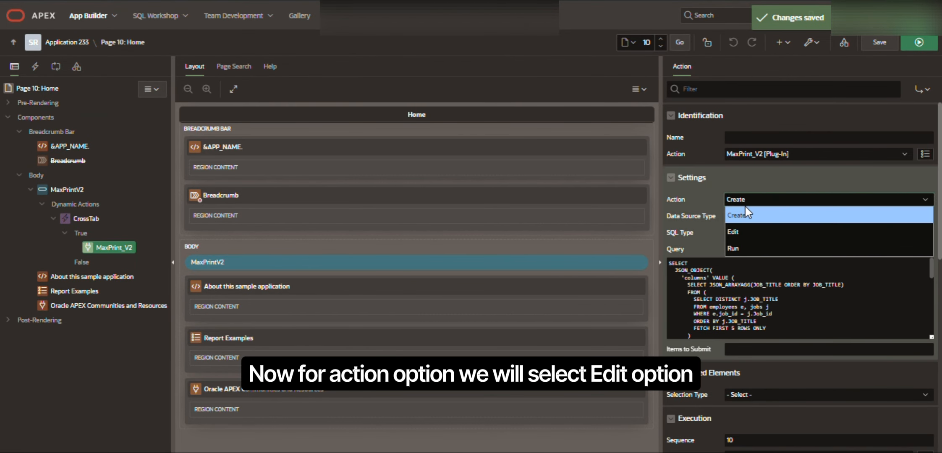
left_click(738, 232)
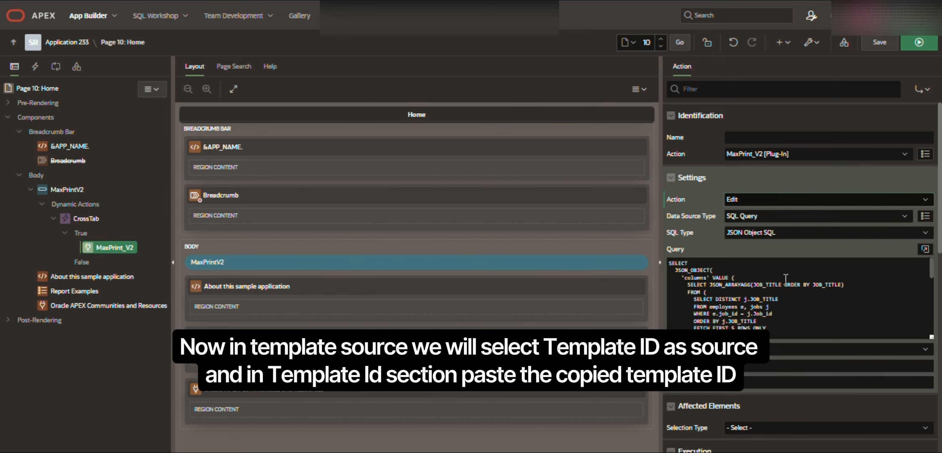
Paste the copied ID as the plug-in's Template ID, run the page and open the template in the designer through Maxprintv2.
key("ctrl+v")
scroll(737, 286, "down", 2)
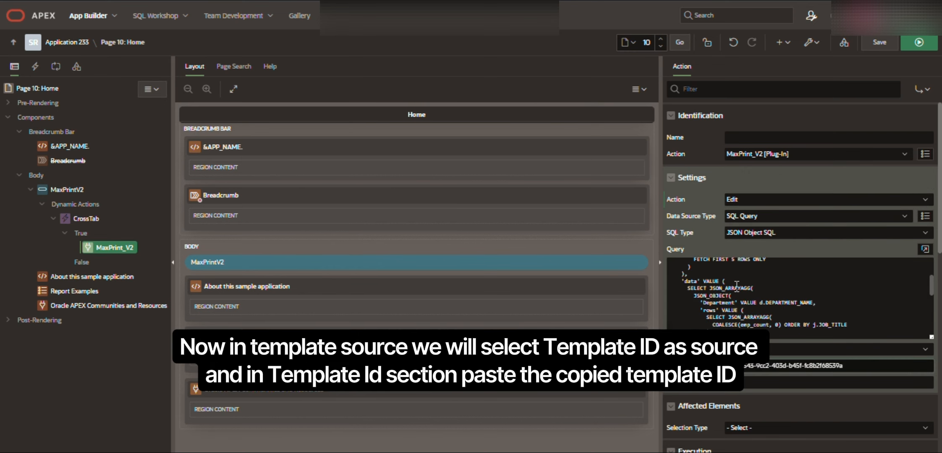
scroll(753, 314, "up", 3)
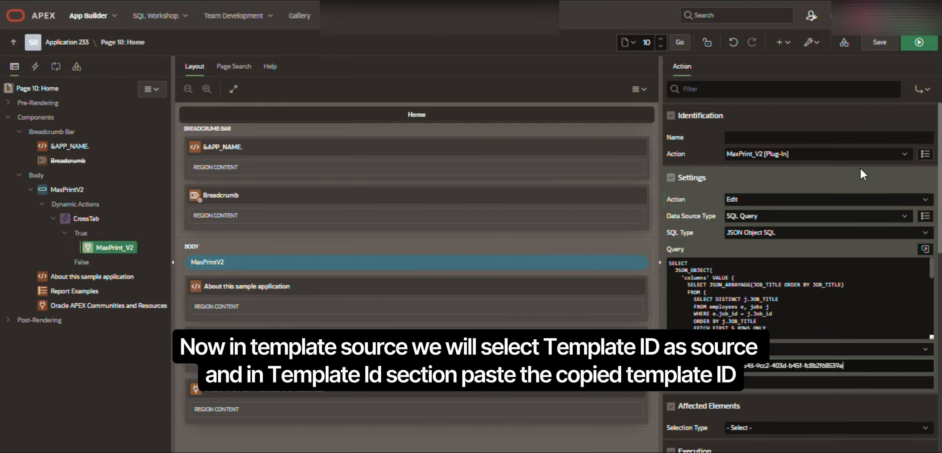
left_click(918, 44)
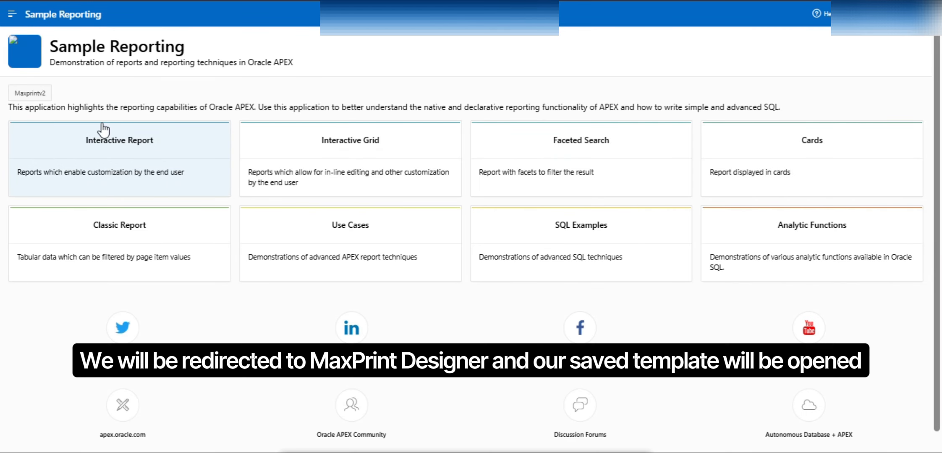
left_click(29, 93)
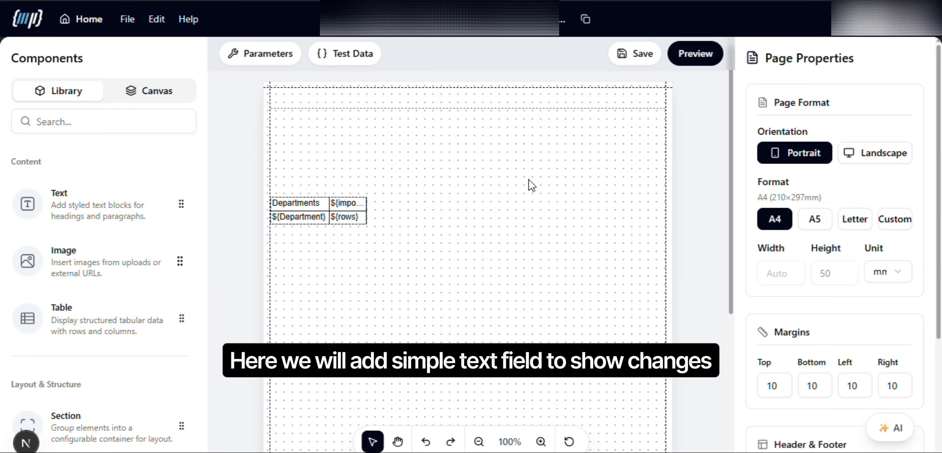
Add a text element above the table with the content "Cross Tab Report".
left_click_drag(84, 204, 422, 175)
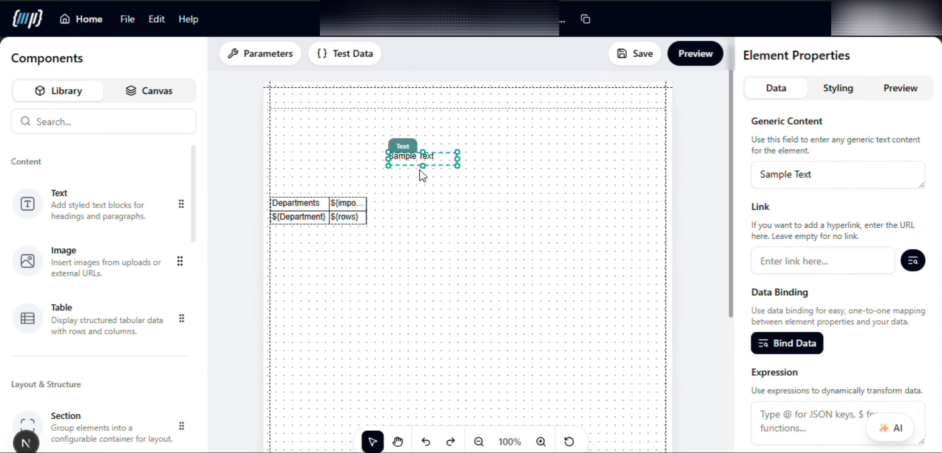
triple_click(795, 170)
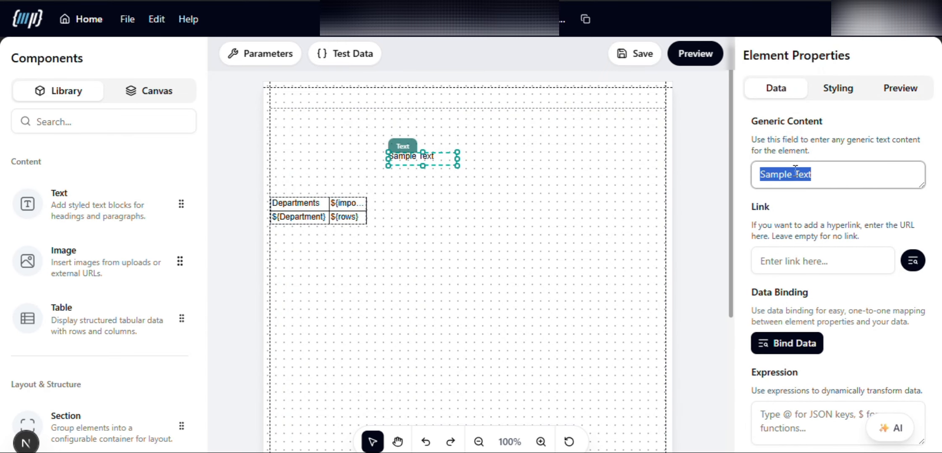
type("Cross Tab")
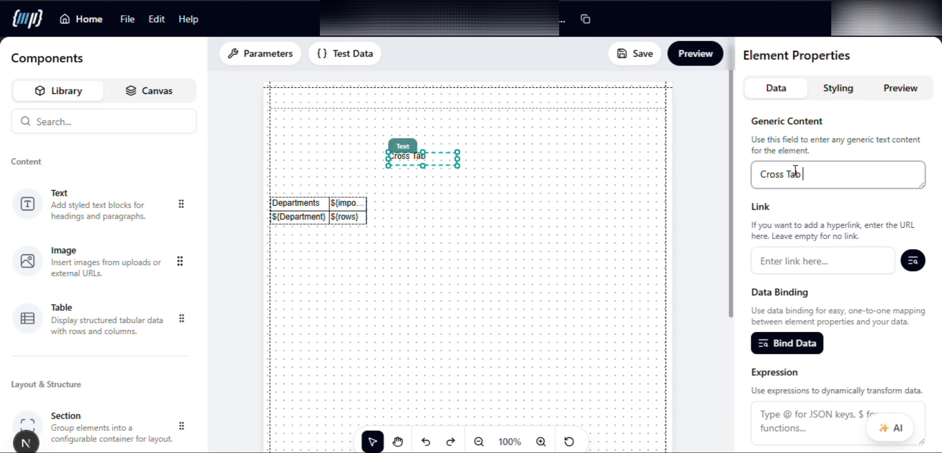
type(" Report")
left_click(513, 199)
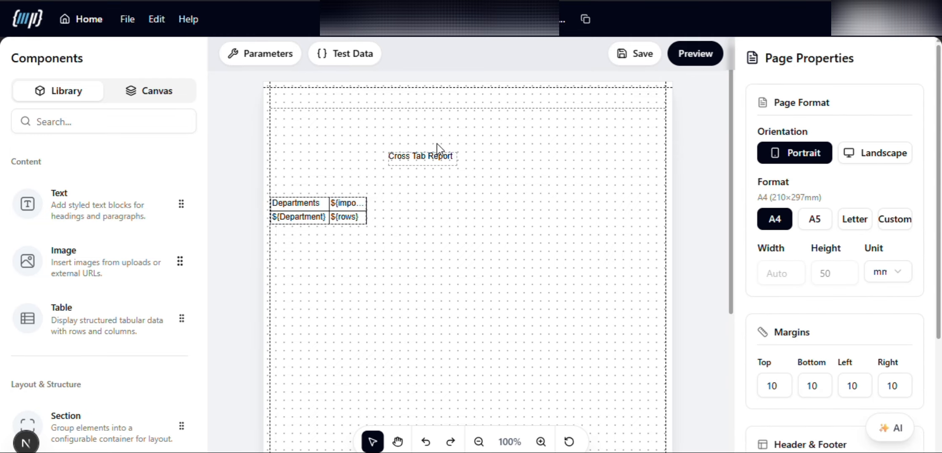
Move the Cross Tab Report title up and to the right and set its font size to 20 px.
left_click(416, 162)
left_click_drag(417, 160, 454, 147)
left_click(838, 88)
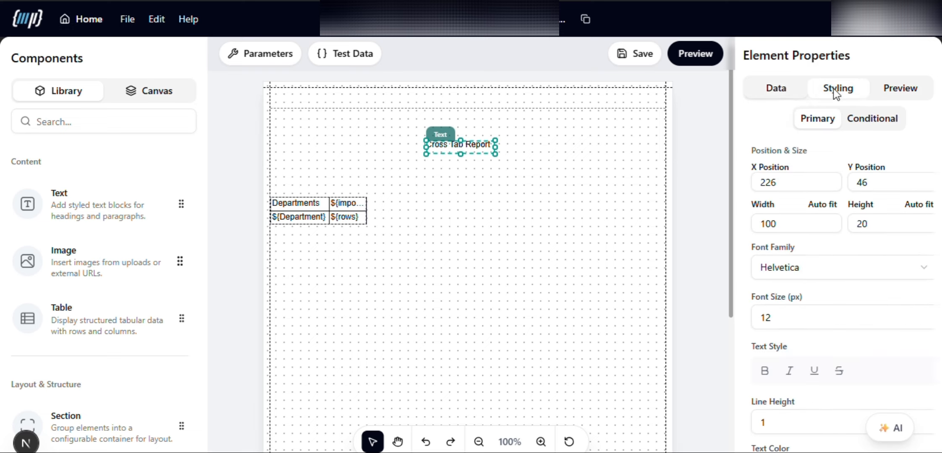
double_click(775, 318)
type("20")
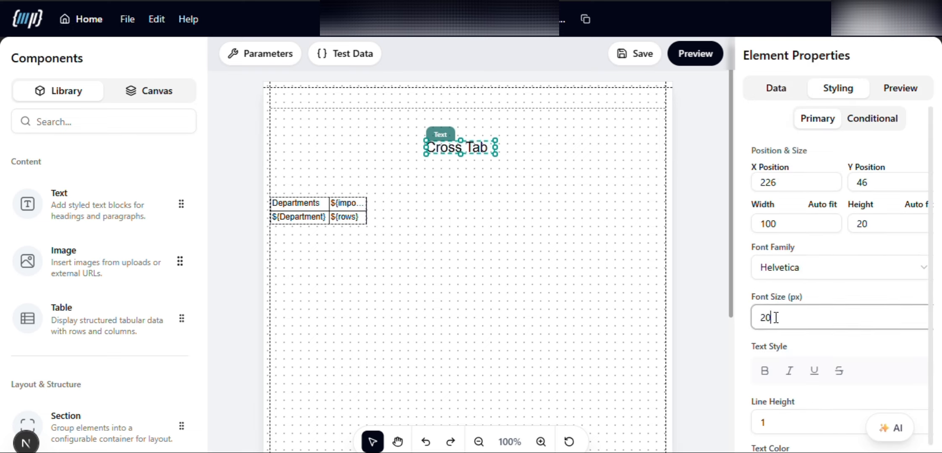
left_click(528, 228)
Widen the title box to fit Cross Tab Report on one line, recentre it, and save the template, copying its ID.
left_click(453, 144)
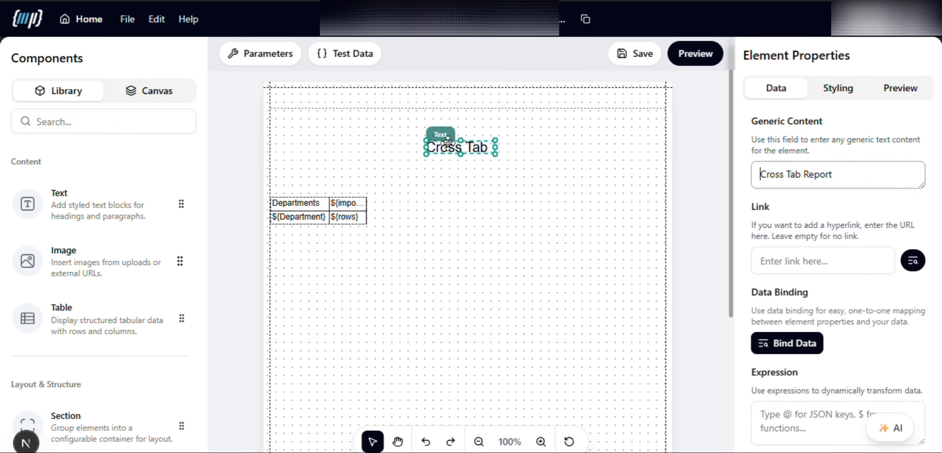
left_click_drag(426, 147, 379, 145)
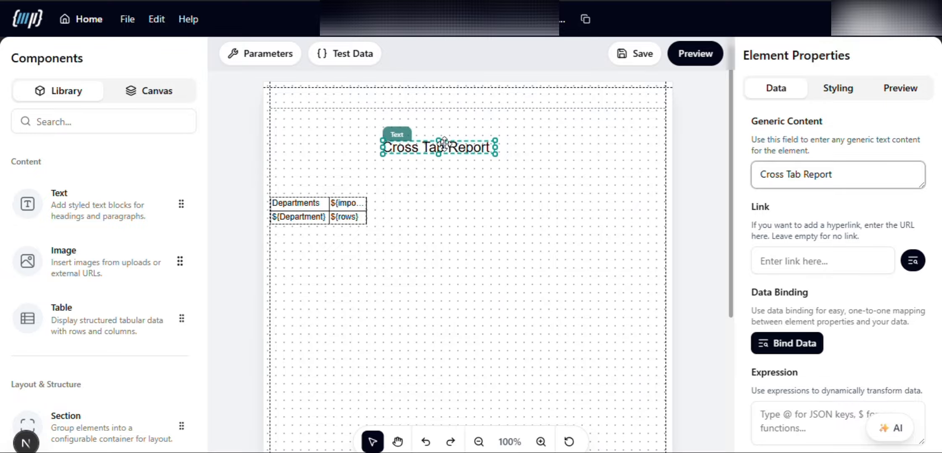
left_click_drag(436, 145, 460, 143)
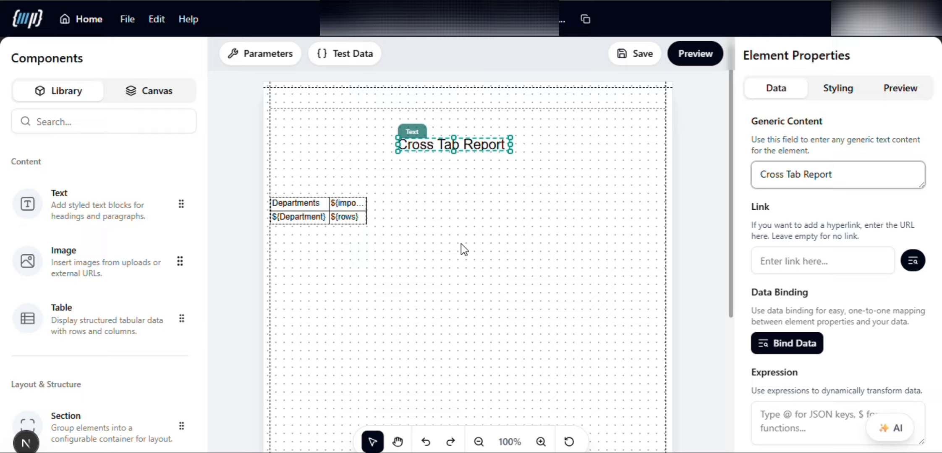
left_click(635, 53)
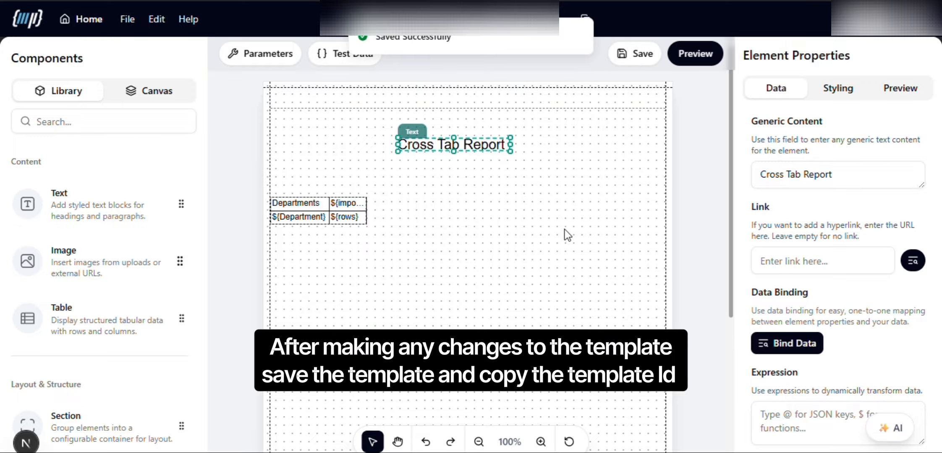
left_click(585, 20)
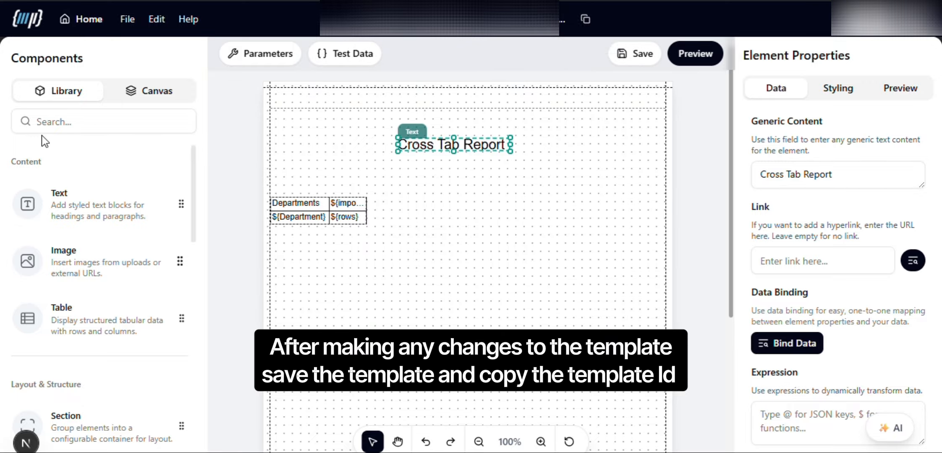
Add a second text element below the title with the content "We can edit the template".
left_click_drag(56, 207, 420, 178)
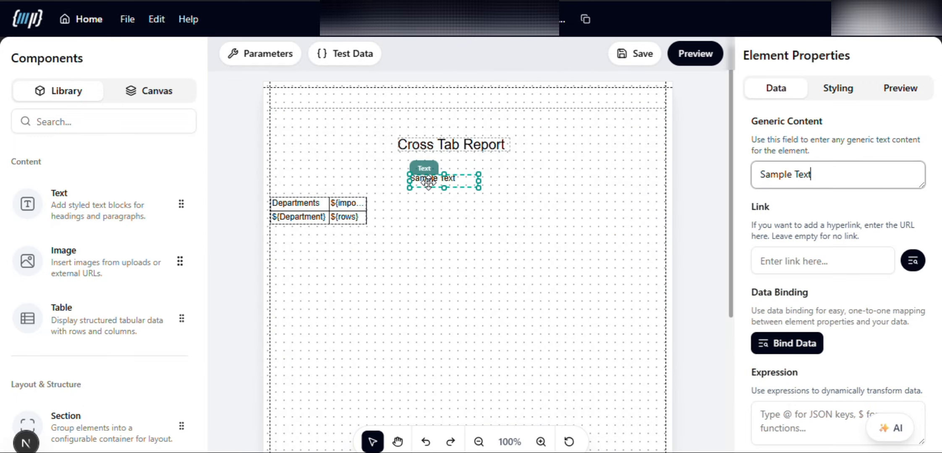
triple_click(831, 177)
type("We can edit")
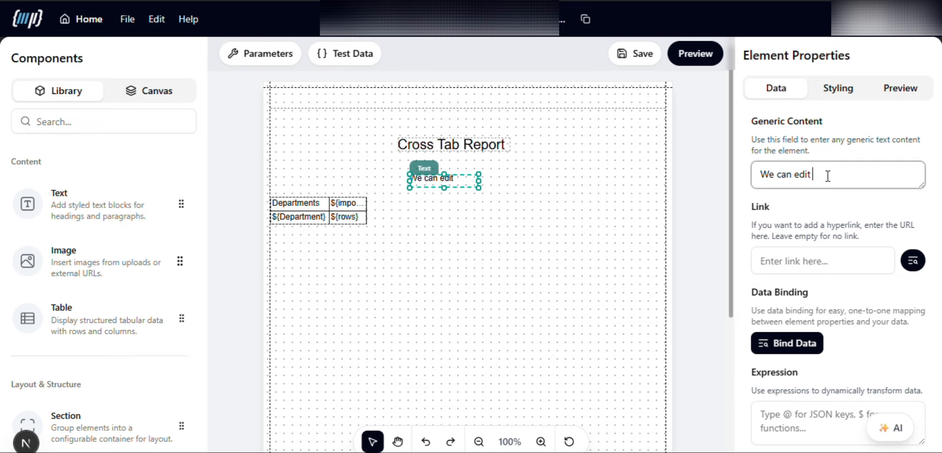
type(" the template")
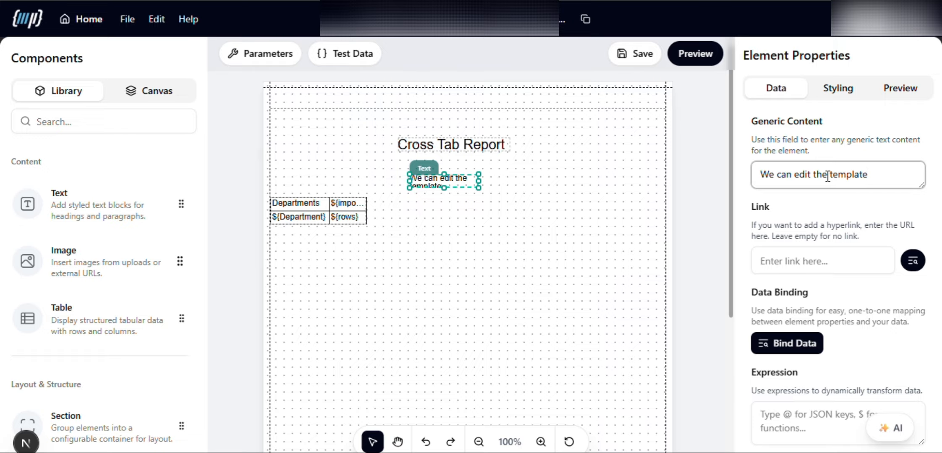
Widen the "We can edit the template" text and place it just under the title, and save the template, copying its ID.
left_click(610, 173)
left_click(434, 181)
left_click_drag(478, 174, 566, 174)
left_click_drag(456, 181, 442, 168)
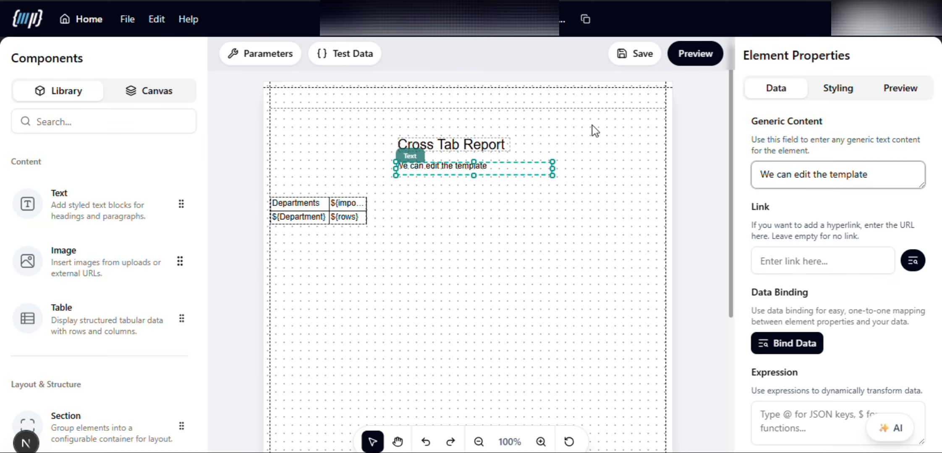
left_click(641, 55)
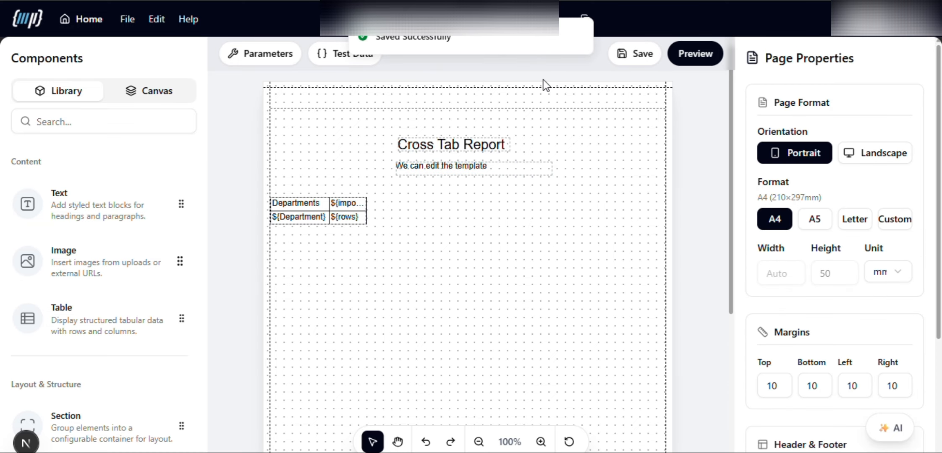
left_click(584, 19)
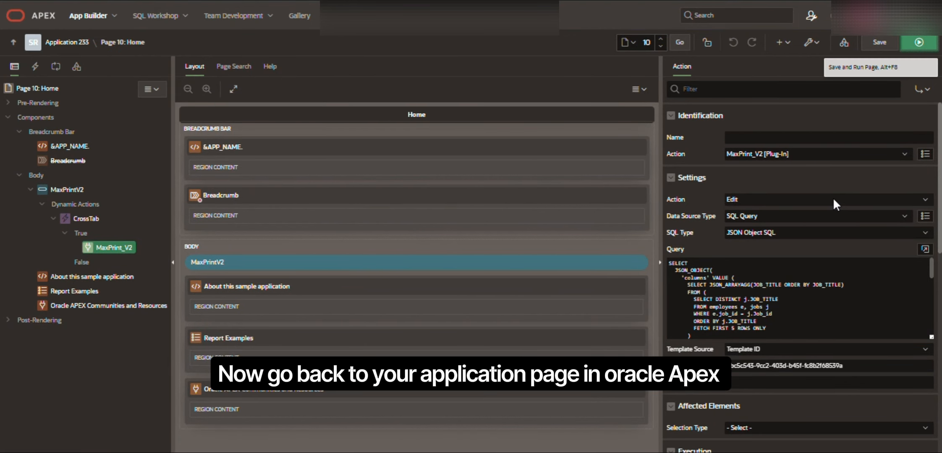
In Oracle APEX, set the plug-in's action setting to Run with output filename crosstab-report, and save the page.
left_click(751, 198)
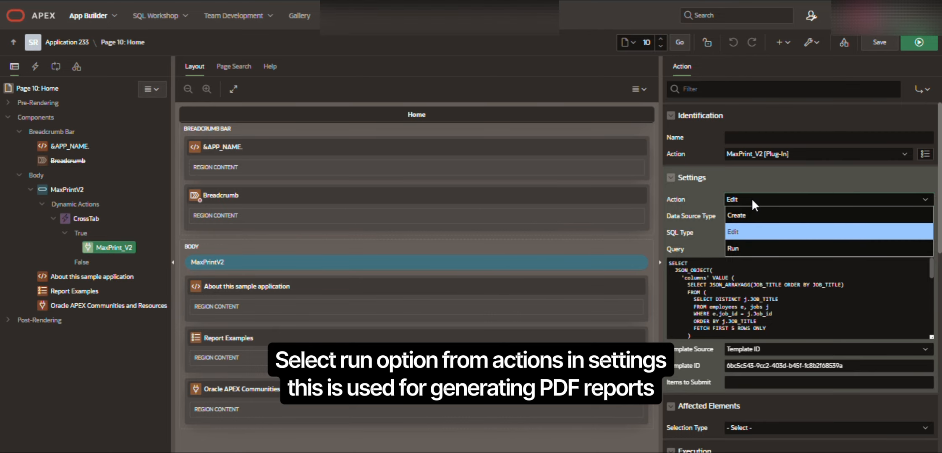
left_click(779, 251)
scroll(758, 338, "down", 2)
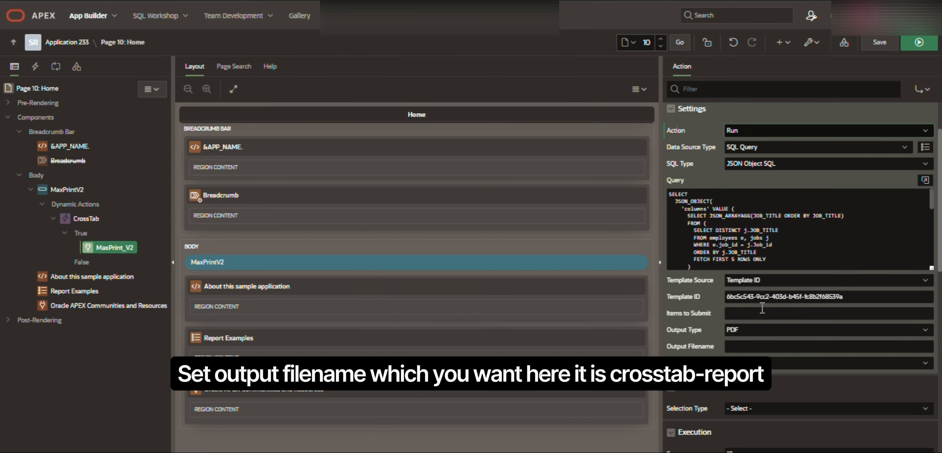
left_click(738, 347)
type("crosstab")
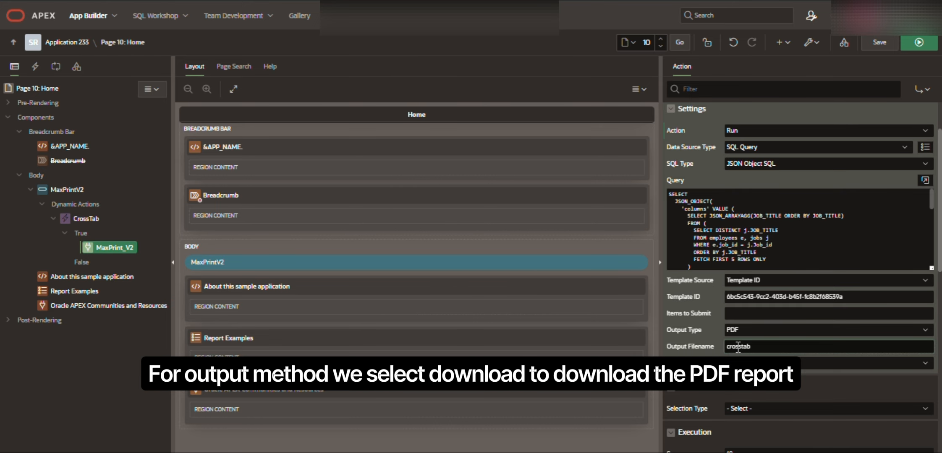
type("-report")
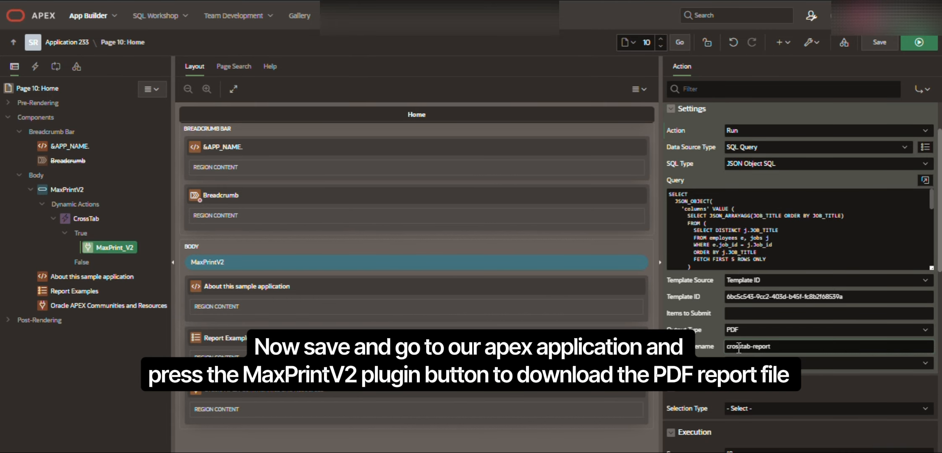
left_click(879, 42)
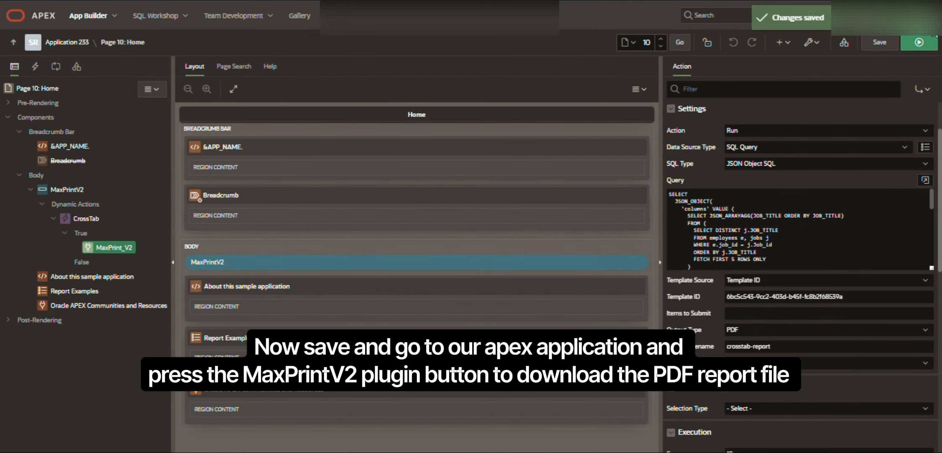
Run the page, generate the report through Maxprintv2 and open the downloaded crosstab-report.pdf.
left_click(919, 43)
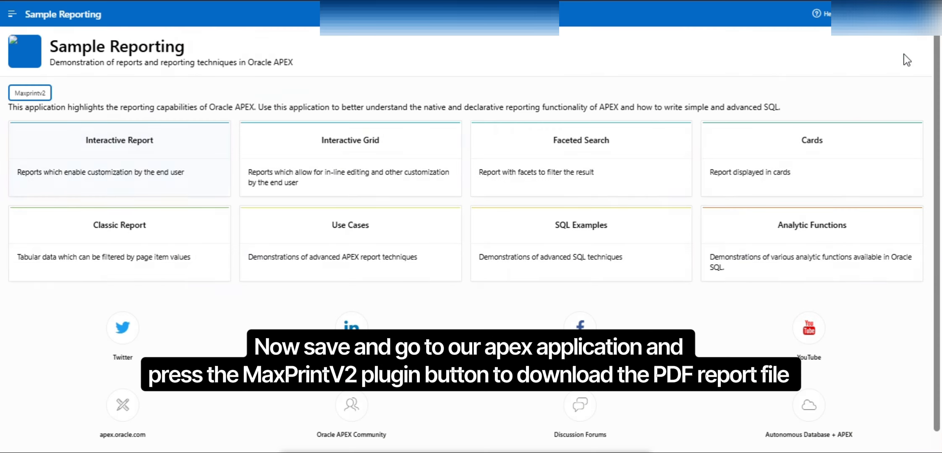
left_click(47, 96)
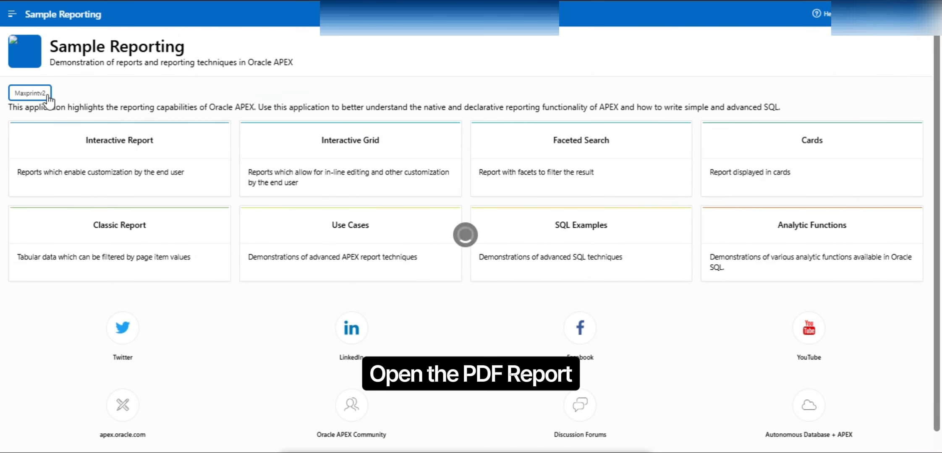
left_click(794, 21)
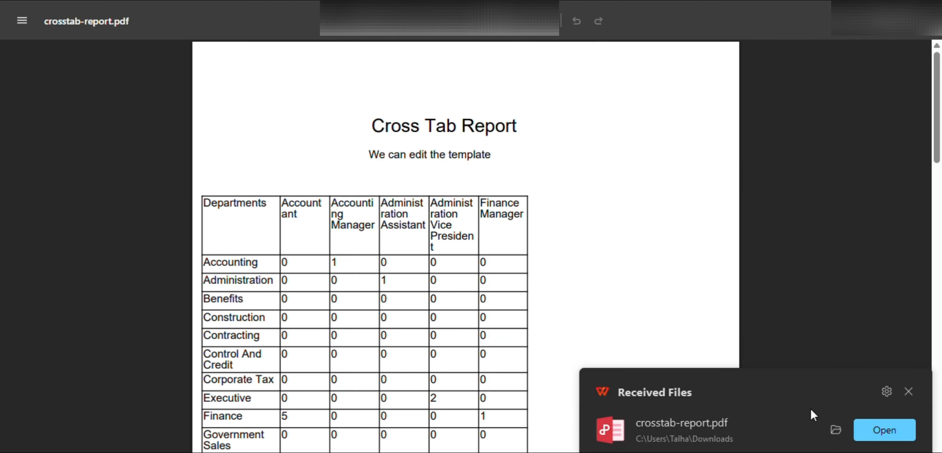
left_click(903, 390)
Highlight the "We can edit the template" line in the PDF report and look through the cross-tab table.
left_click_drag(370, 156, 510, 155)
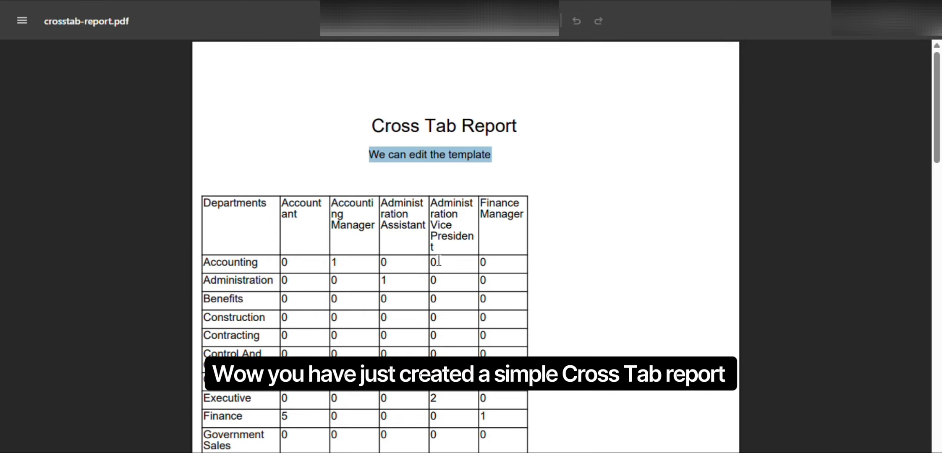
scroll(446, 271, "down", 12)
scroll(446, 273, "up", 6)
scroll(446, 273, "up", 6)
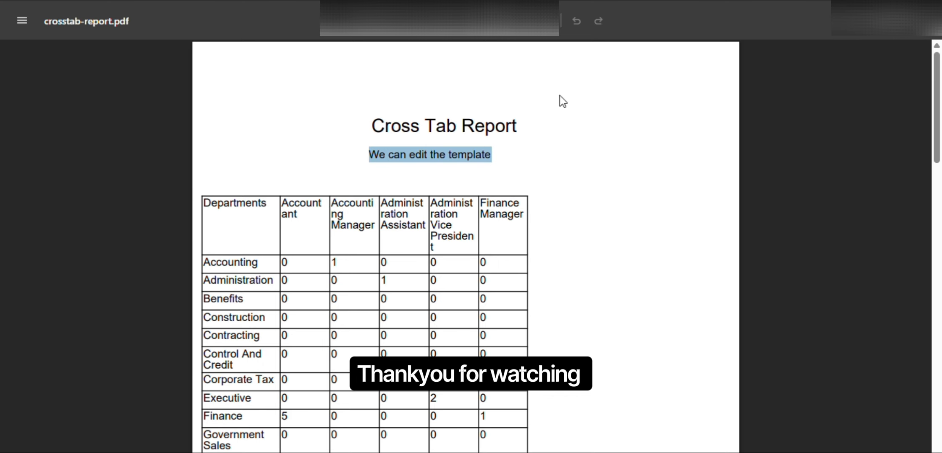